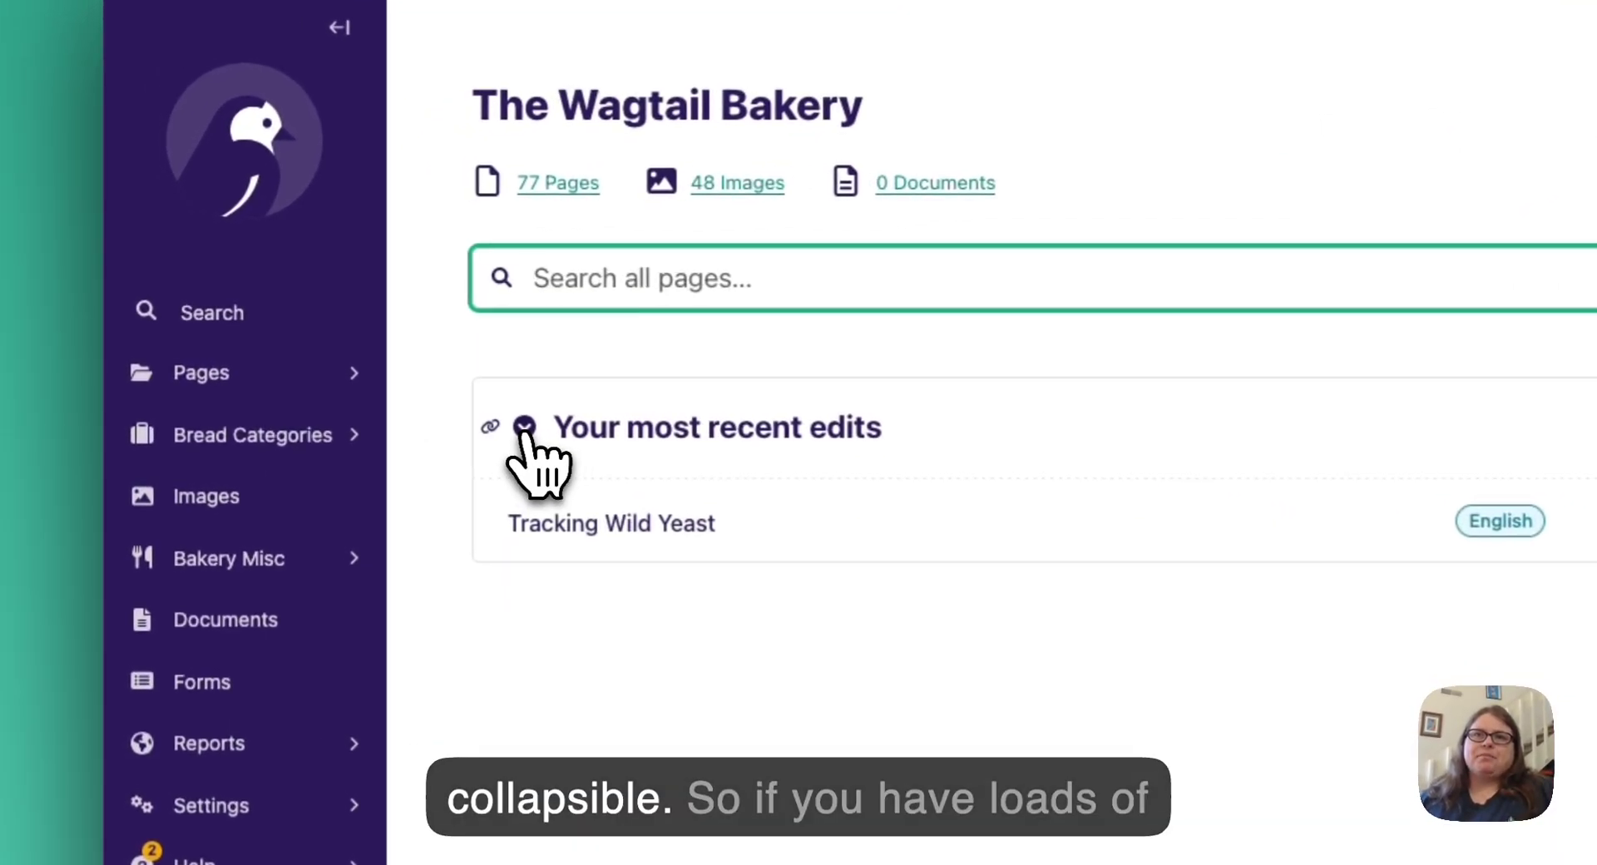
Collapse and re-expand the "Your most recent edits" panel, and open its Tracking Wild Yeast page for editing.
left_click(317, 345)
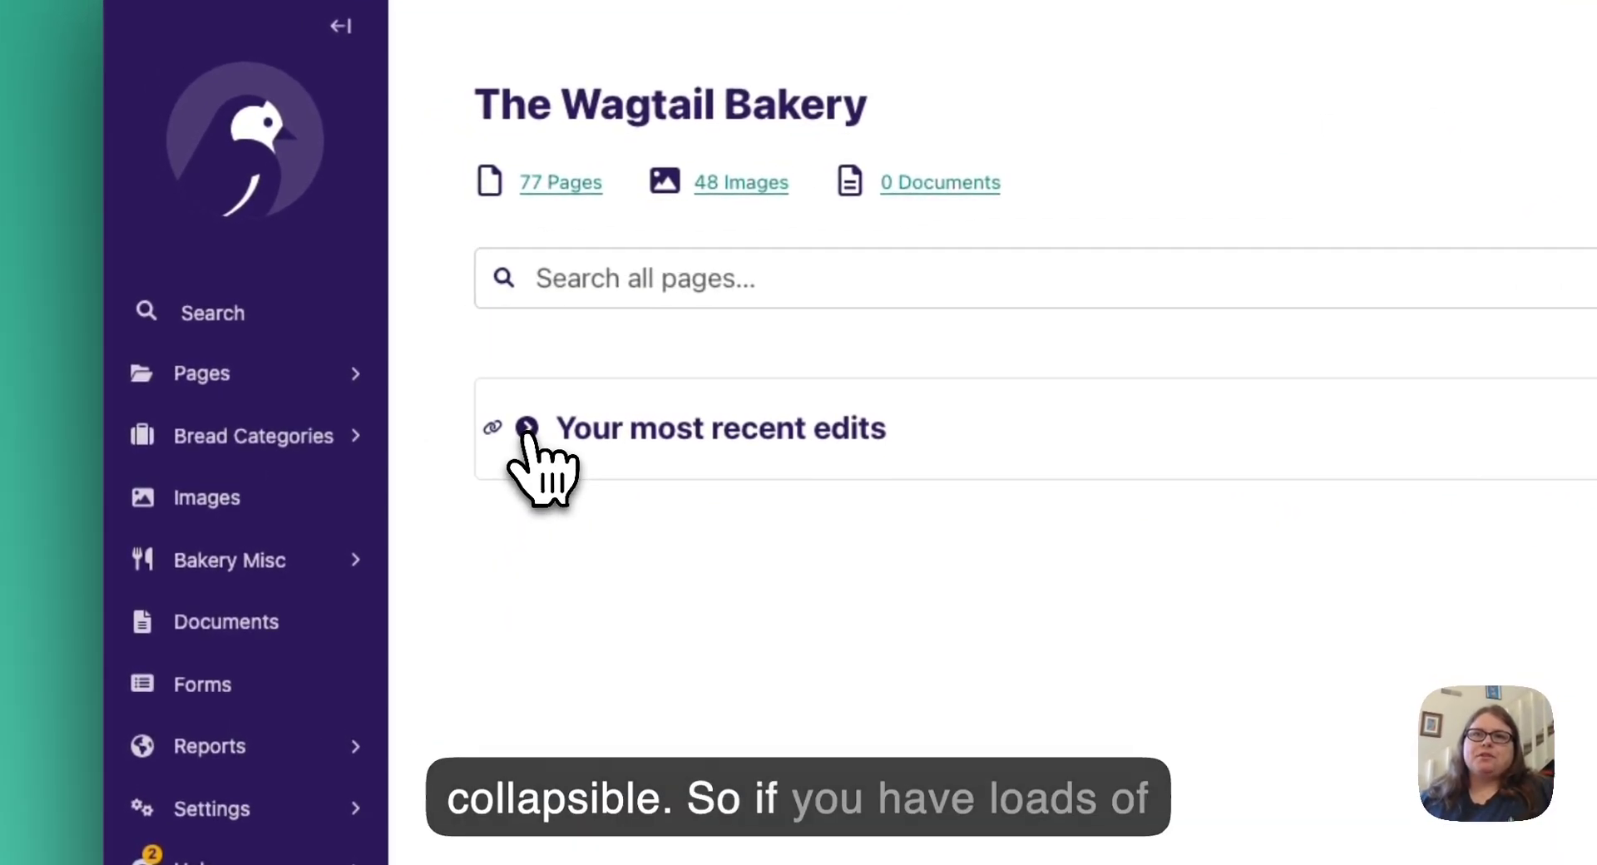
left_click(527, 428)
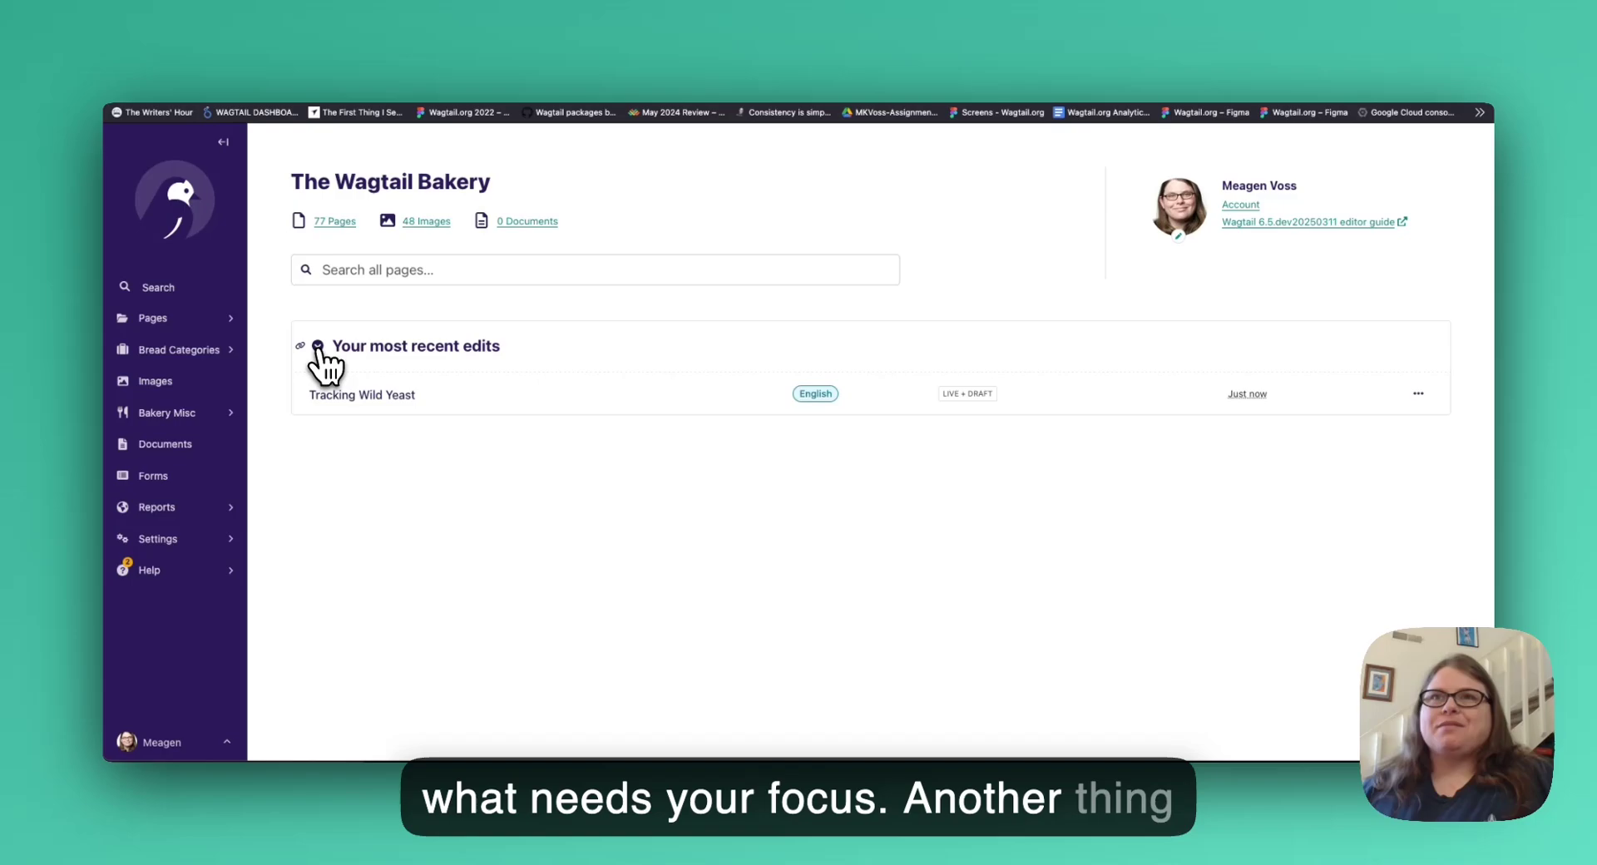
left_click(372, 270)
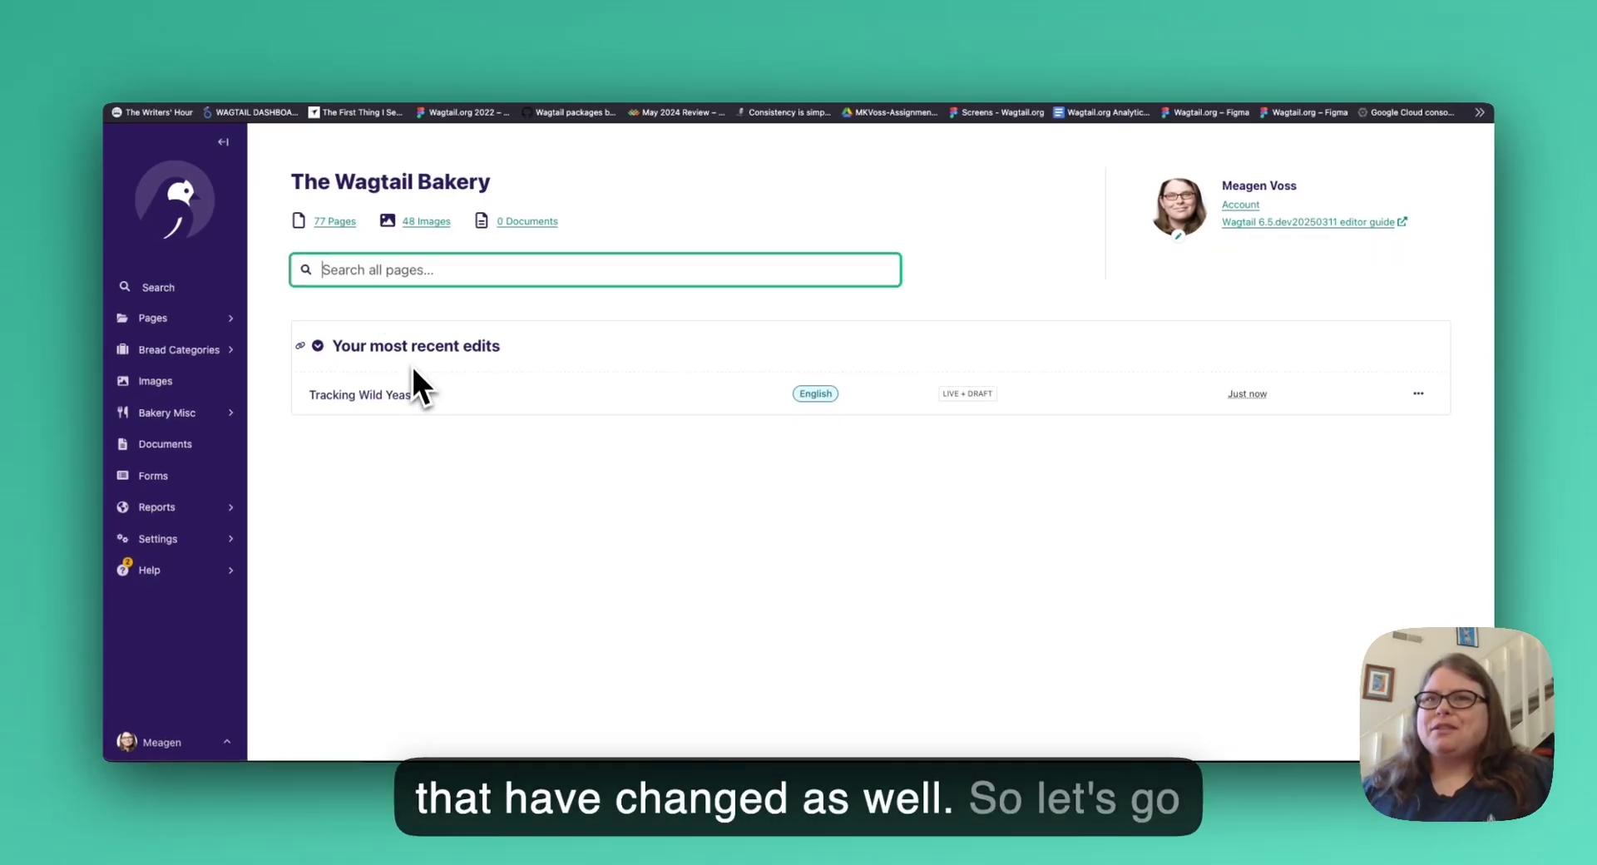
left_click(405, 414)
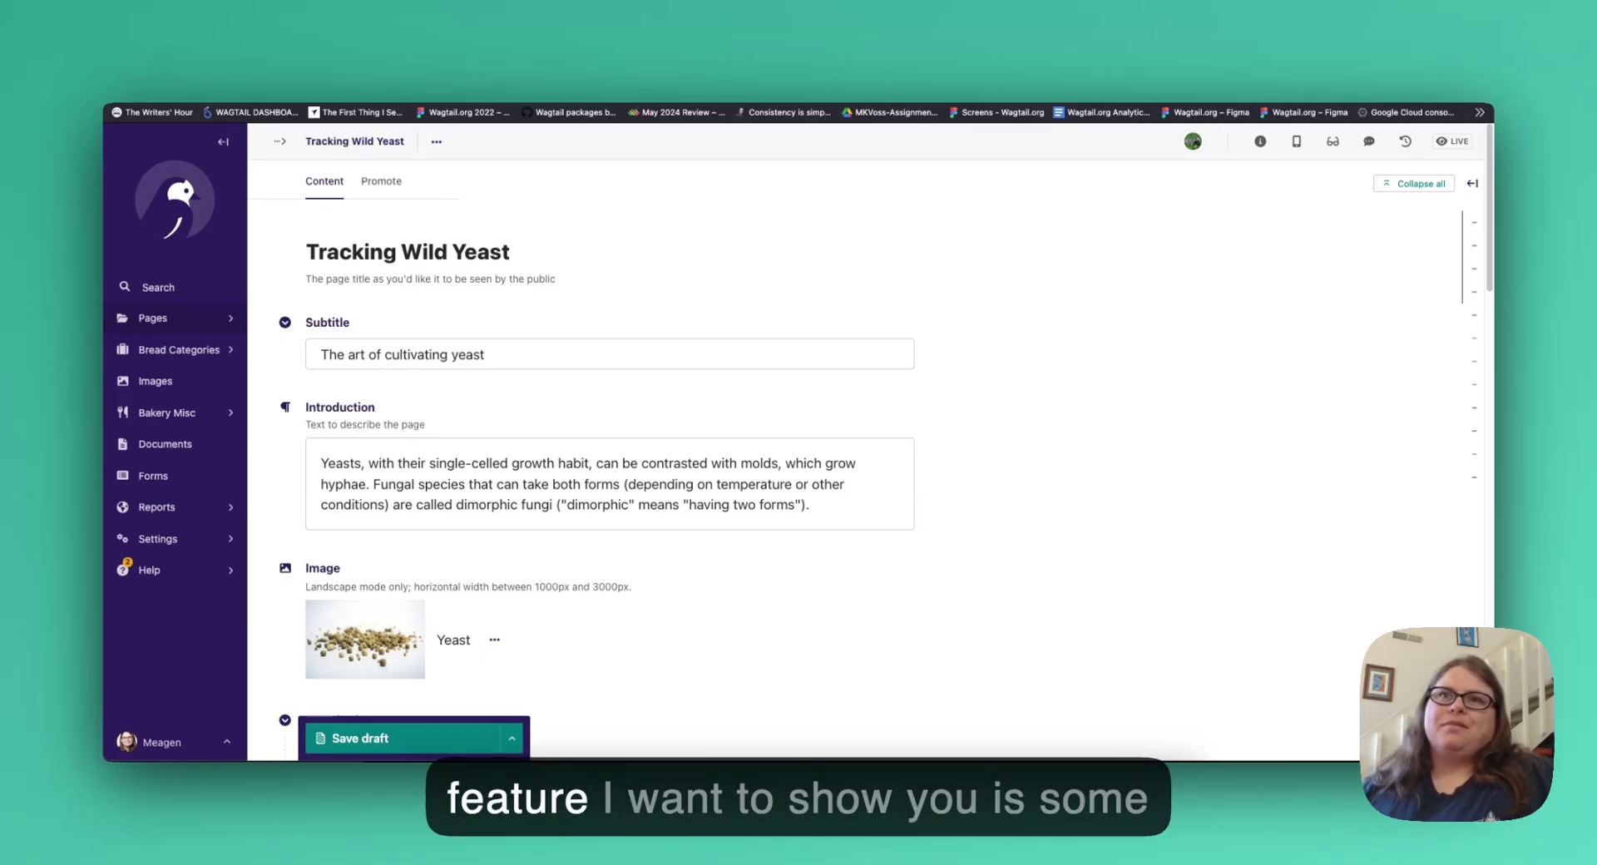
Review the blocks in the page body and the block types that can be inserted before the second paragraph block.
scroll(665, 386, "down", 4)
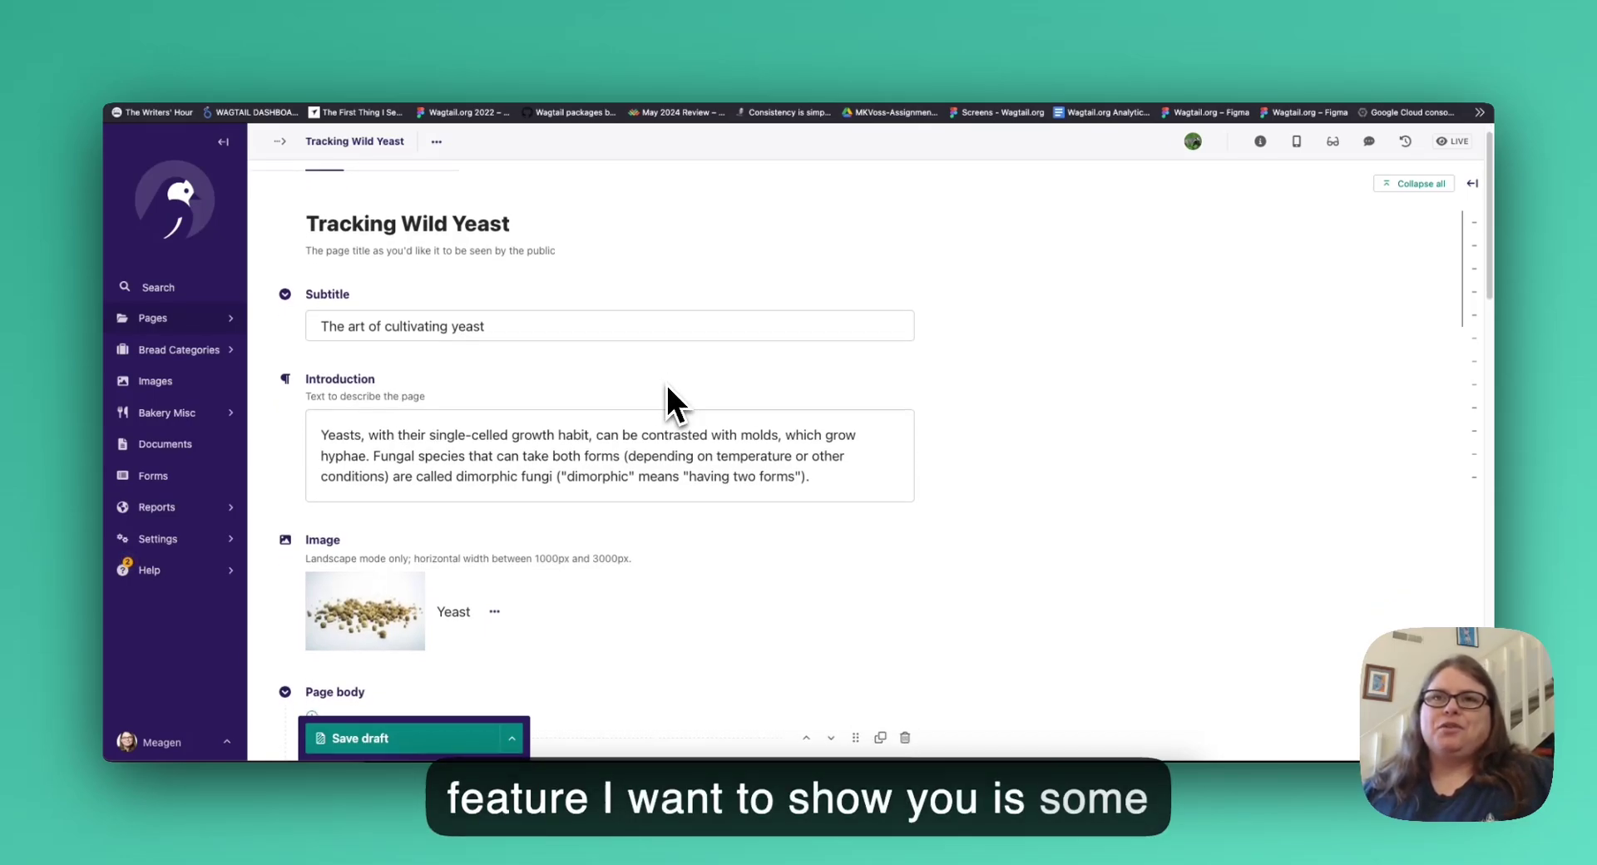
scroll(668, 391, "down", 7)
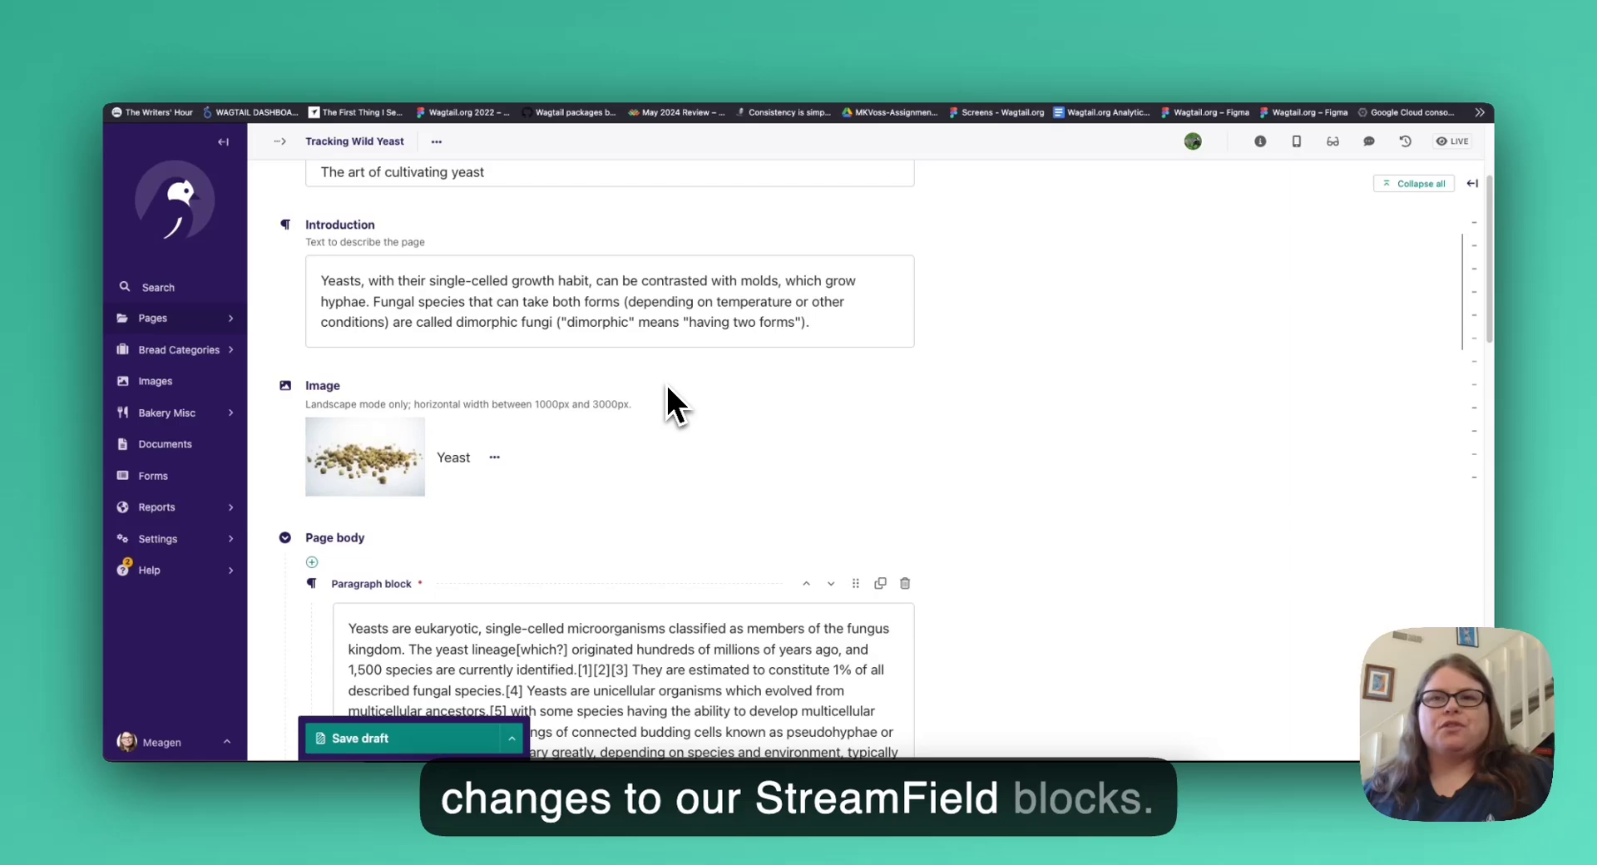
scroll(666, 382, "down", 4)
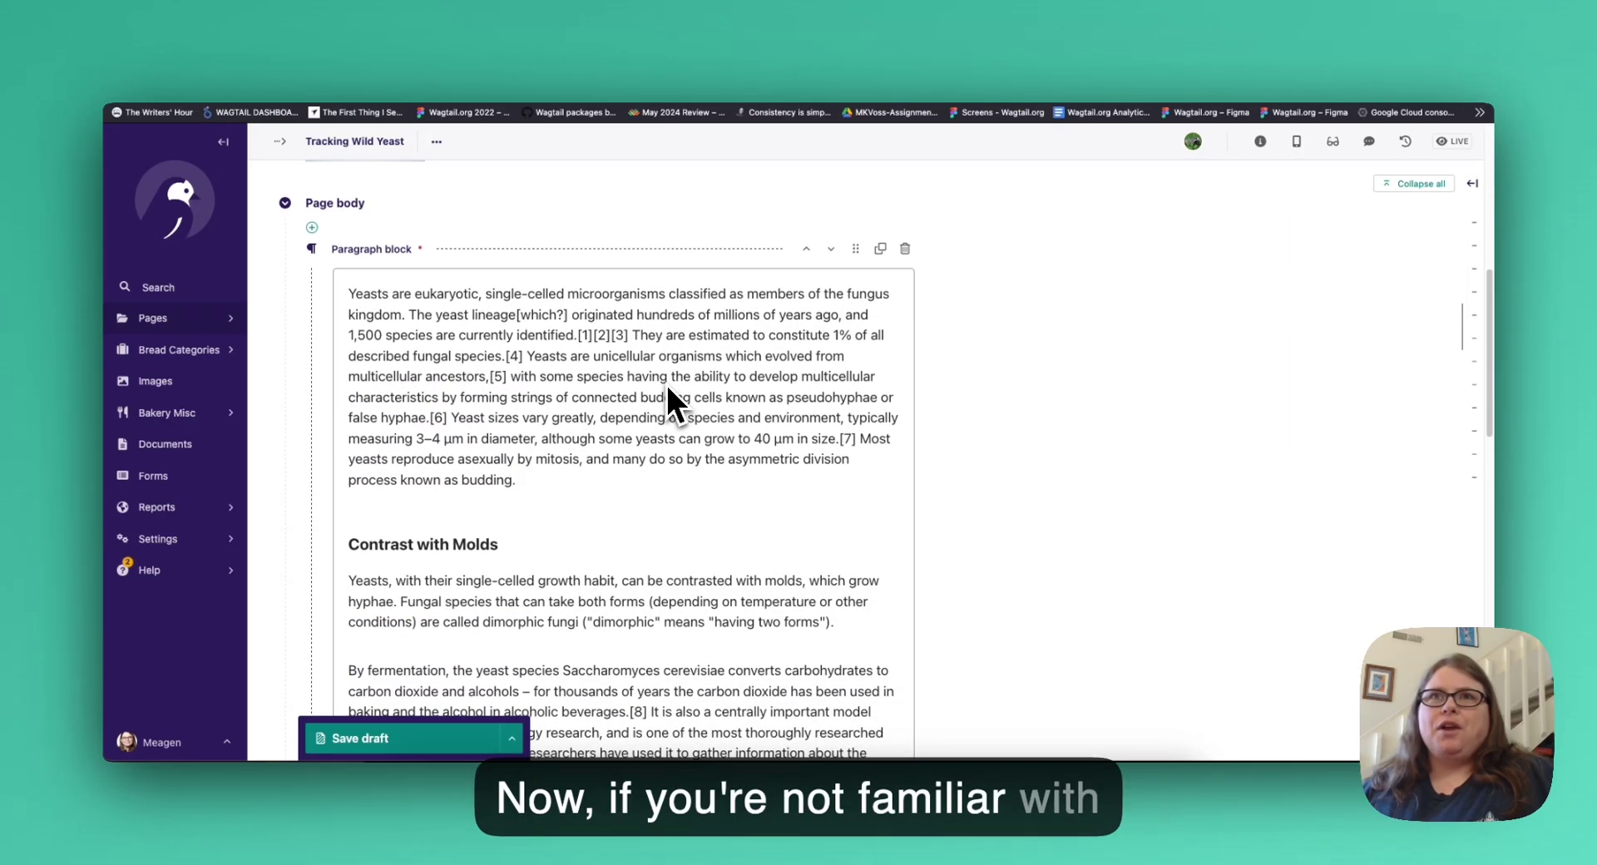
scroll(667, 386, "up", 3)
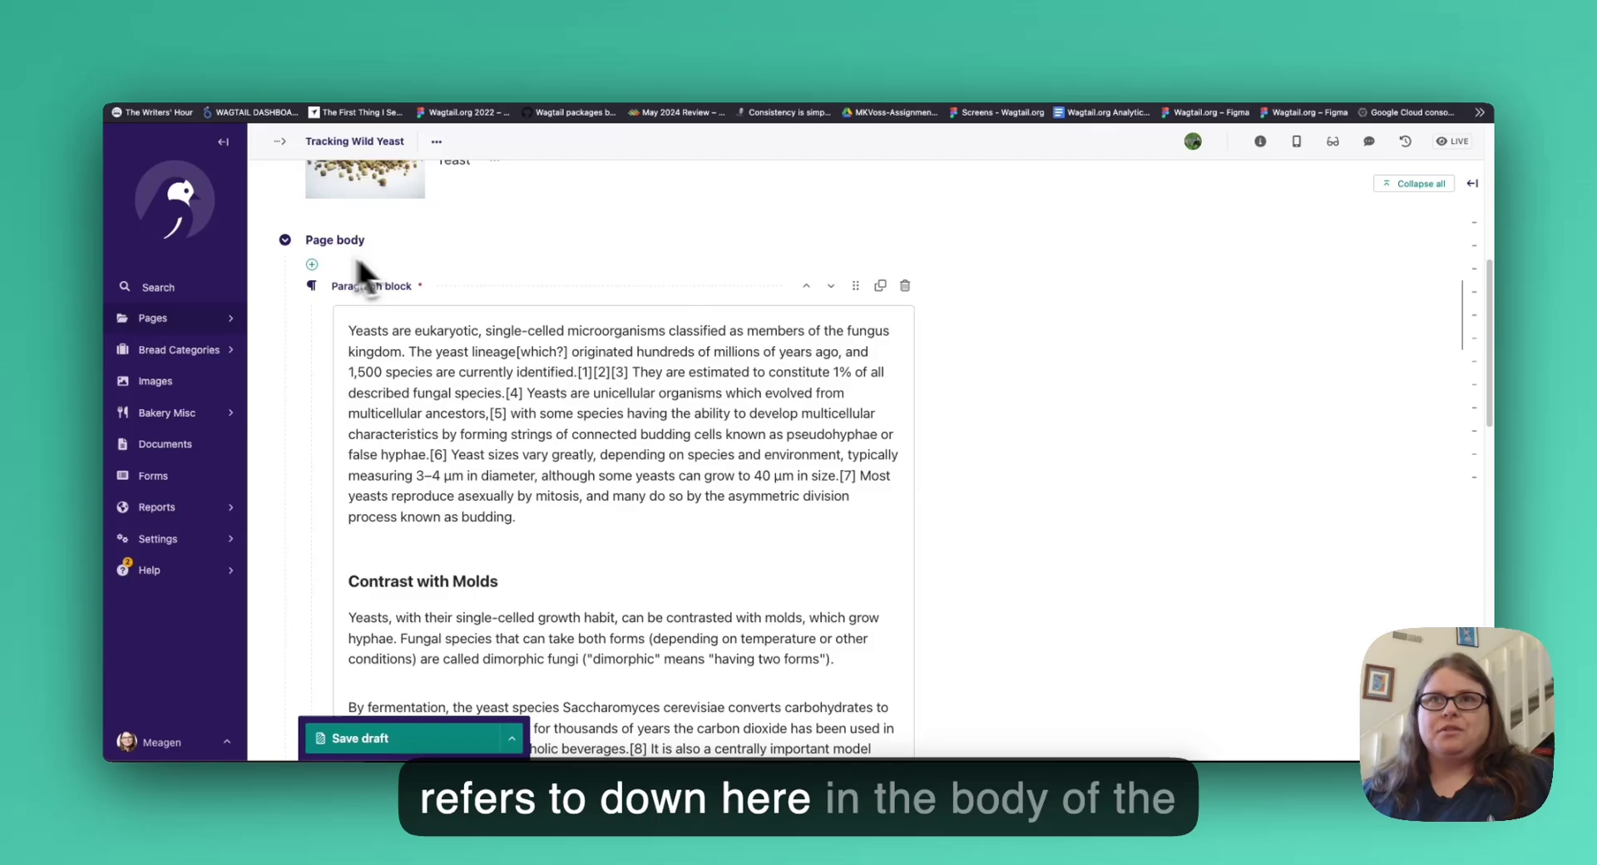
scroll(532, 407, "down", 5)
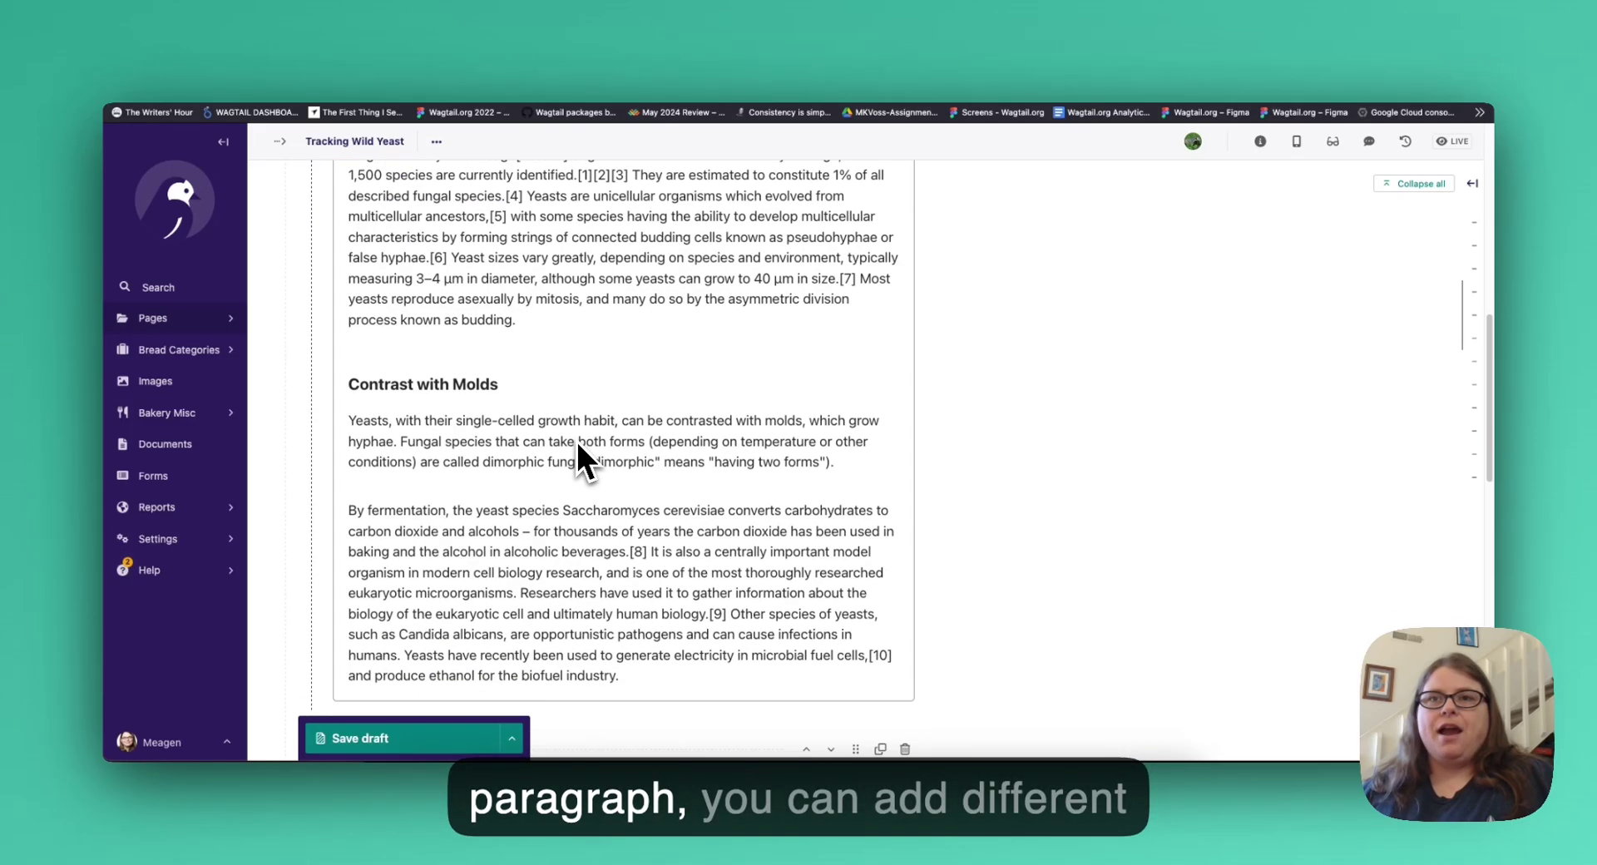
scroll(576, 453, "down", 11)
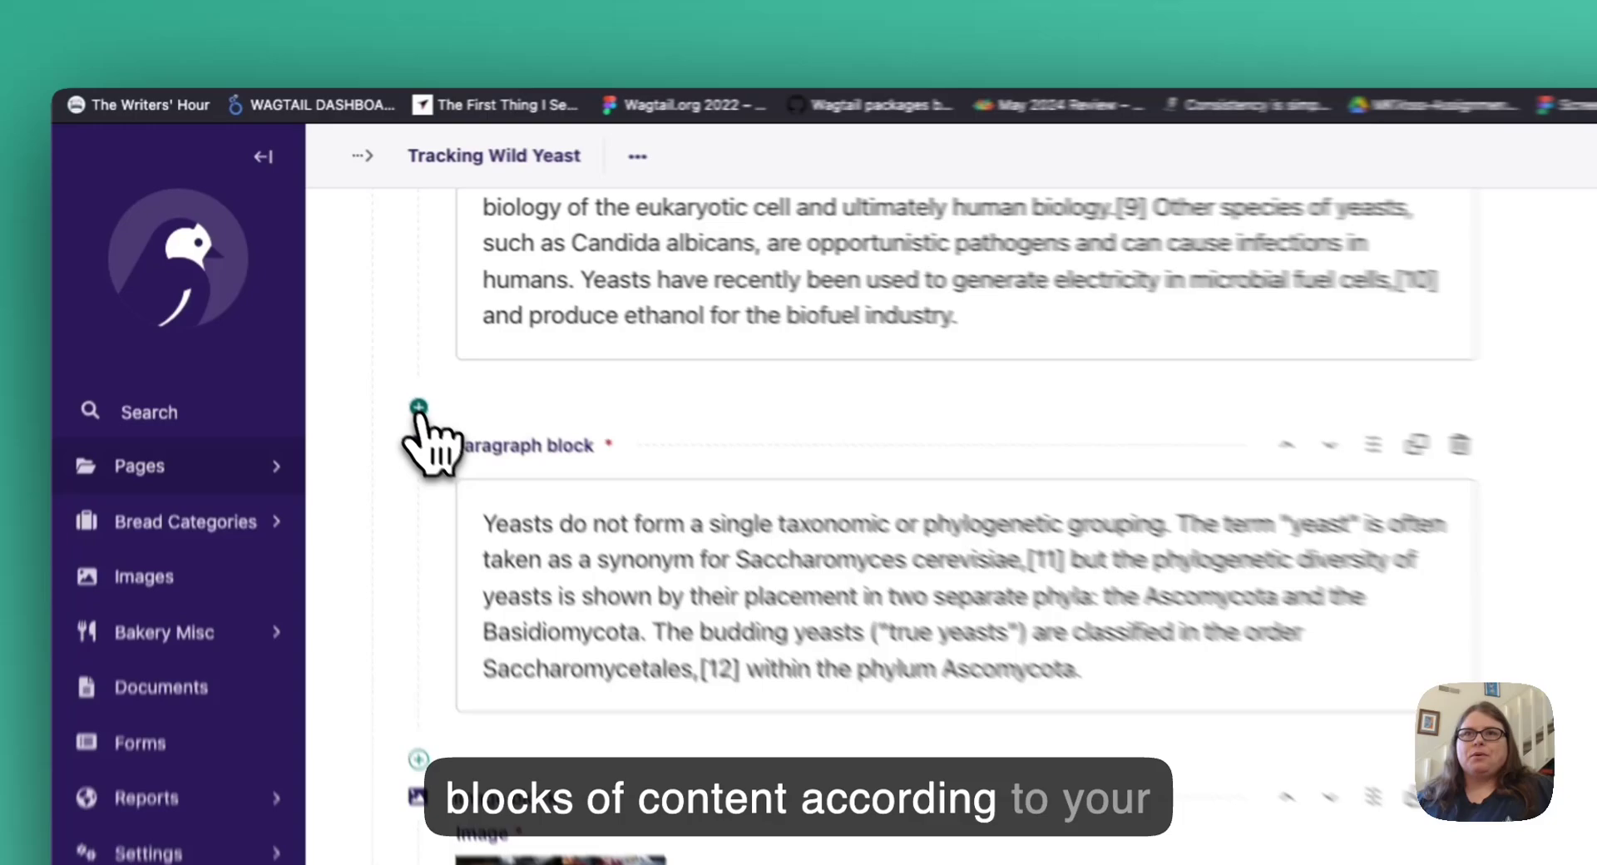
left_click(418, 407)
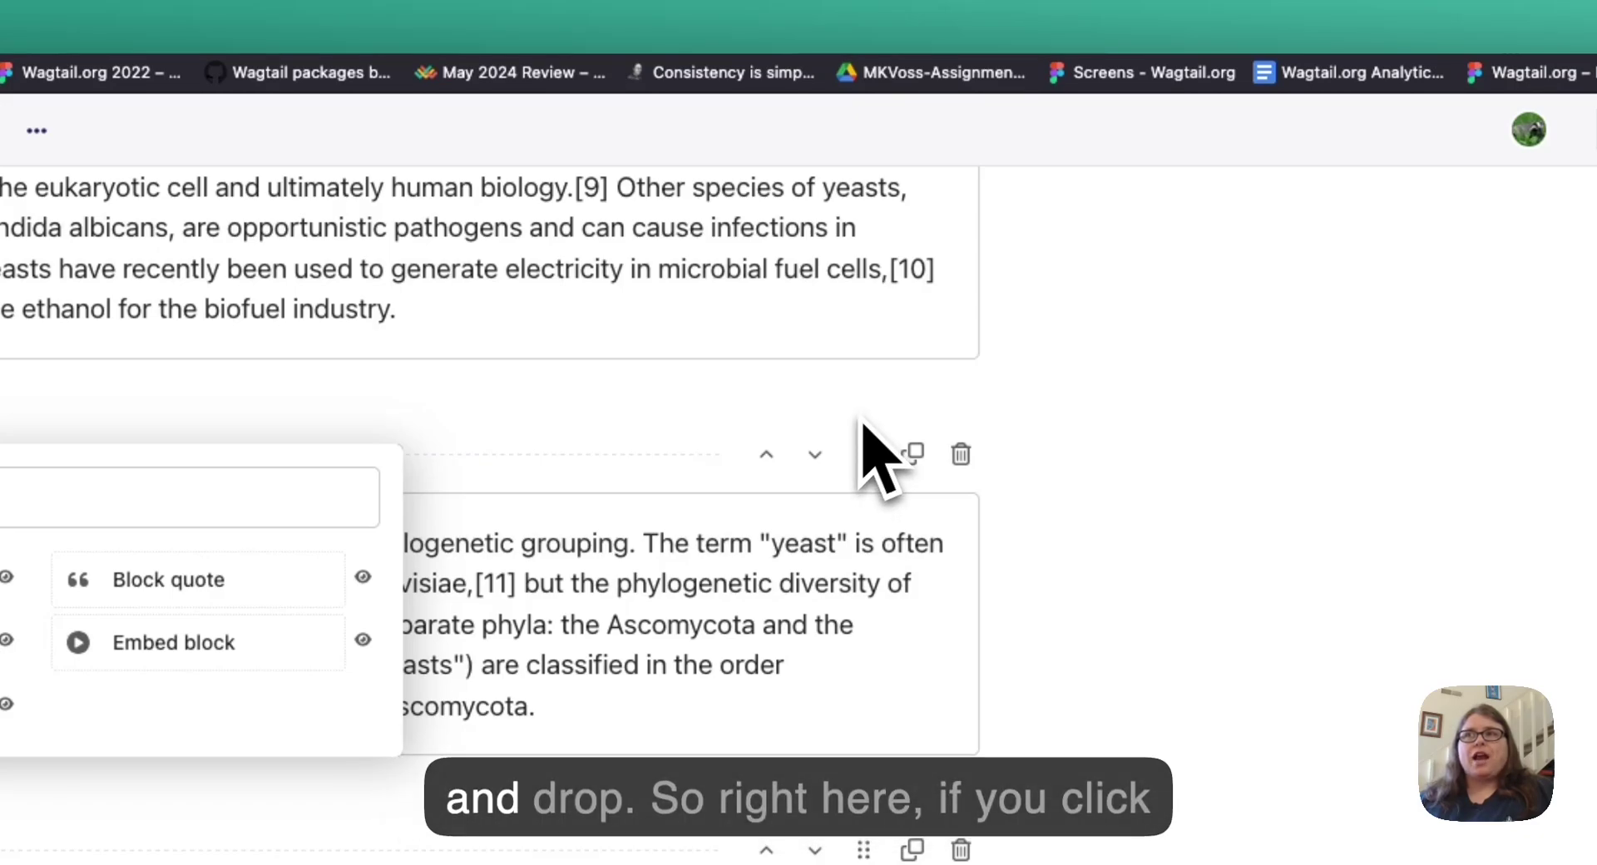
left_click(871, 434)
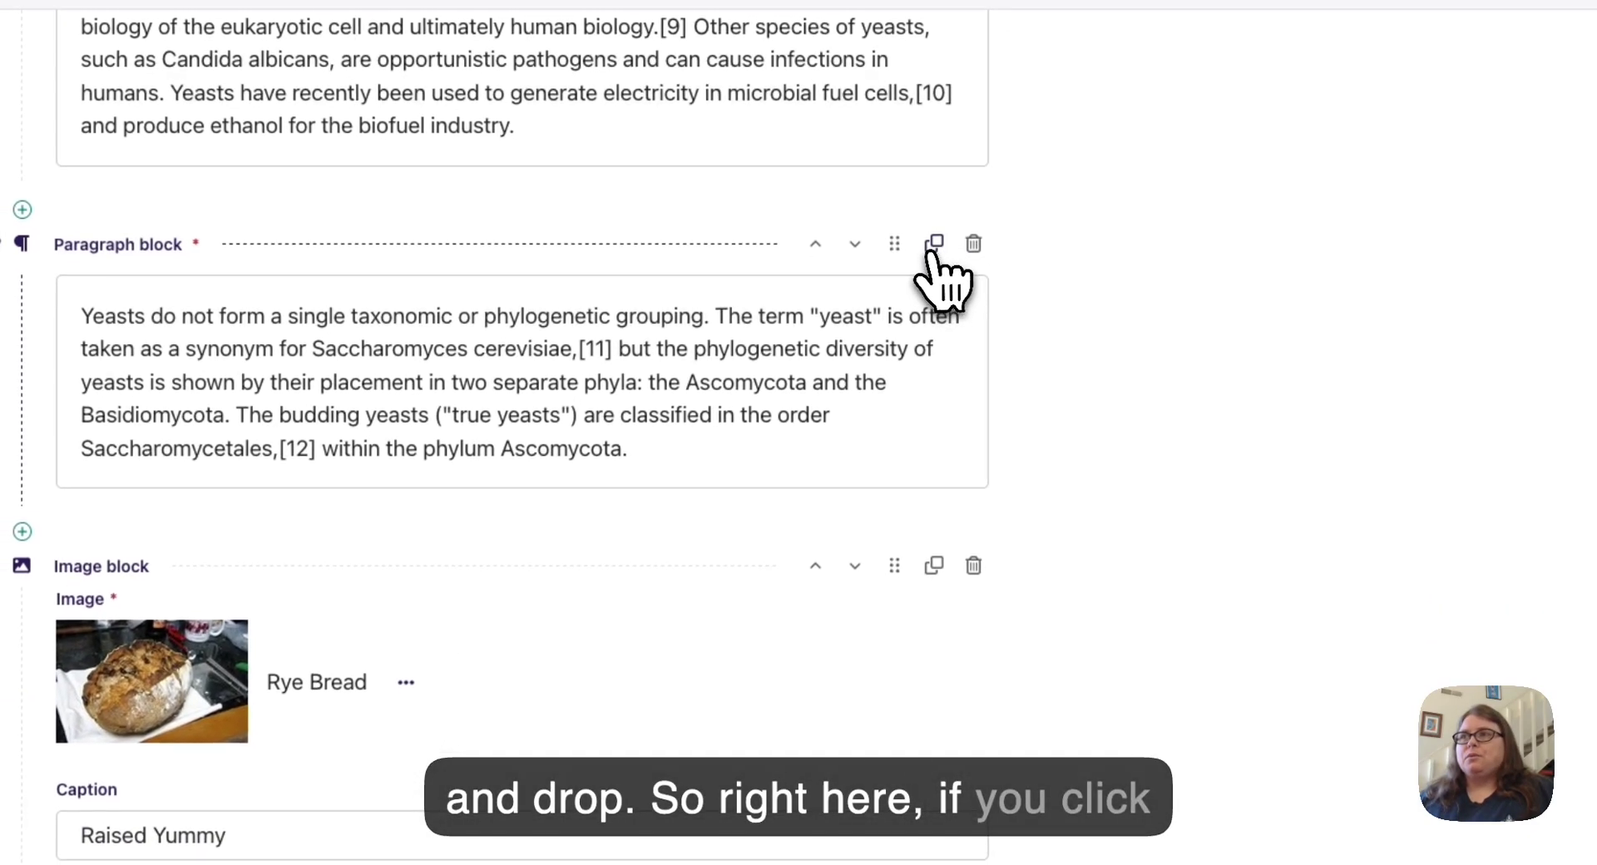
Duplicate the paragraph block beginning "Yeasts do not form" and move the copy up within the page body.
left_click(934, 245)
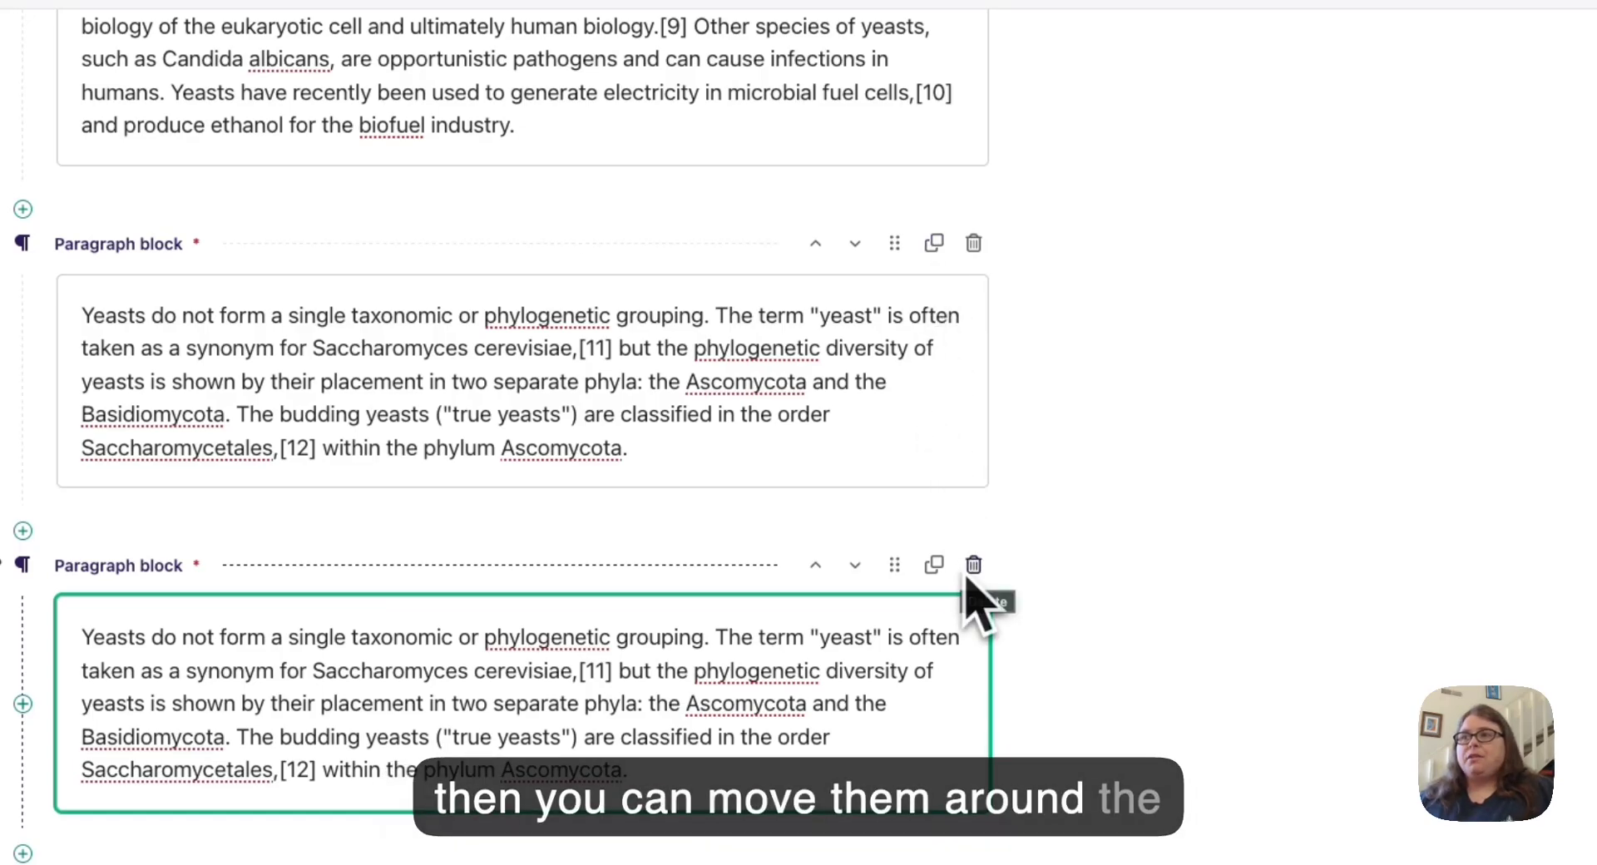
left_click(896, 568)
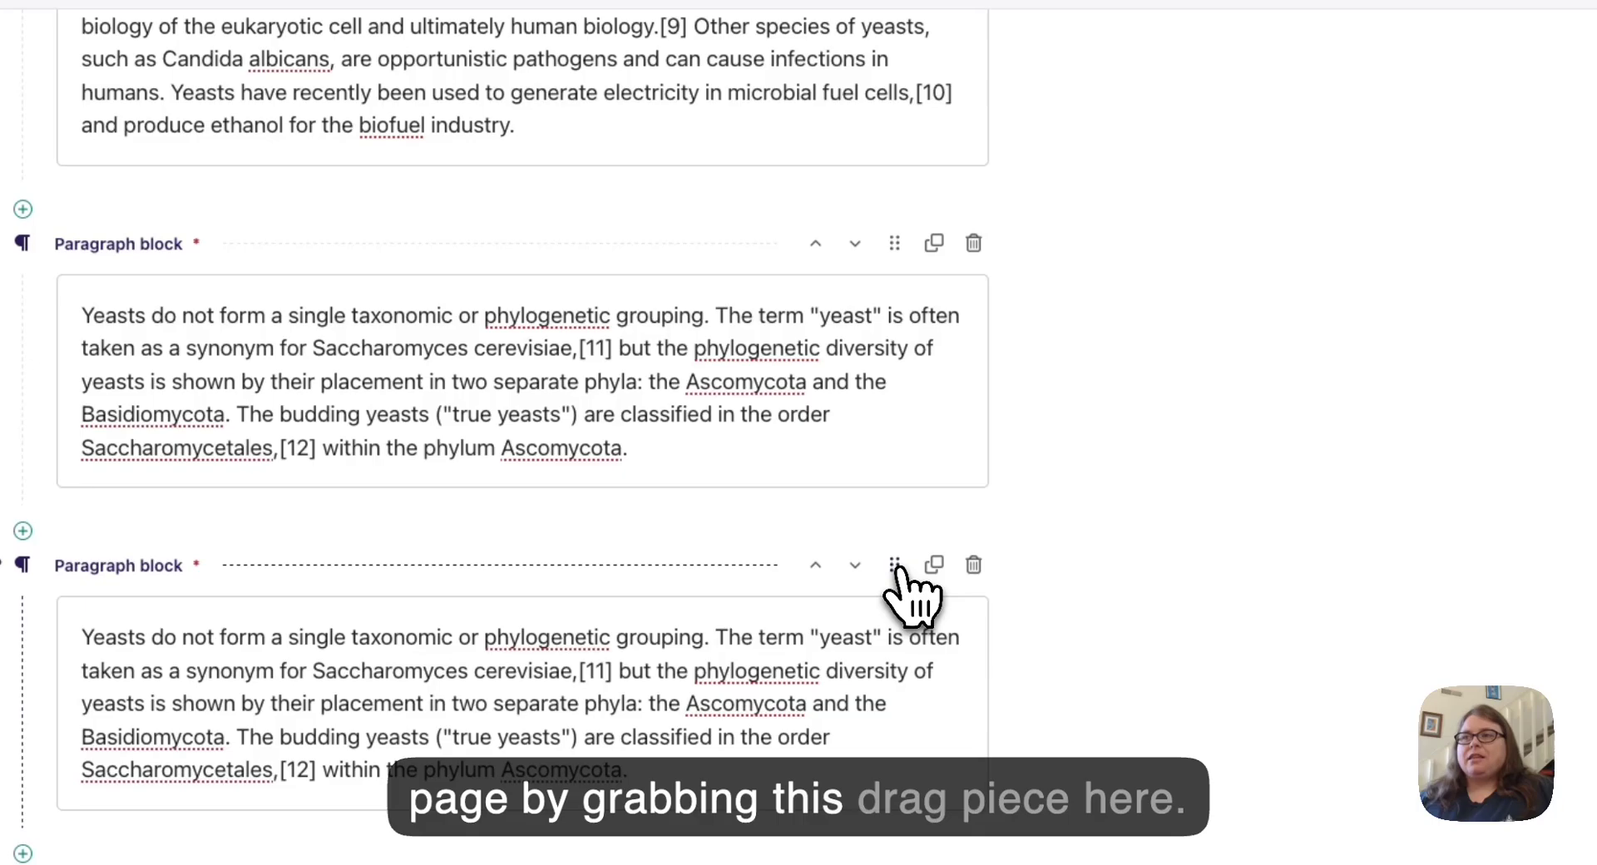
left_click_drag(896, 568, 917, 388)
scroll(923, 499, "down", 5)
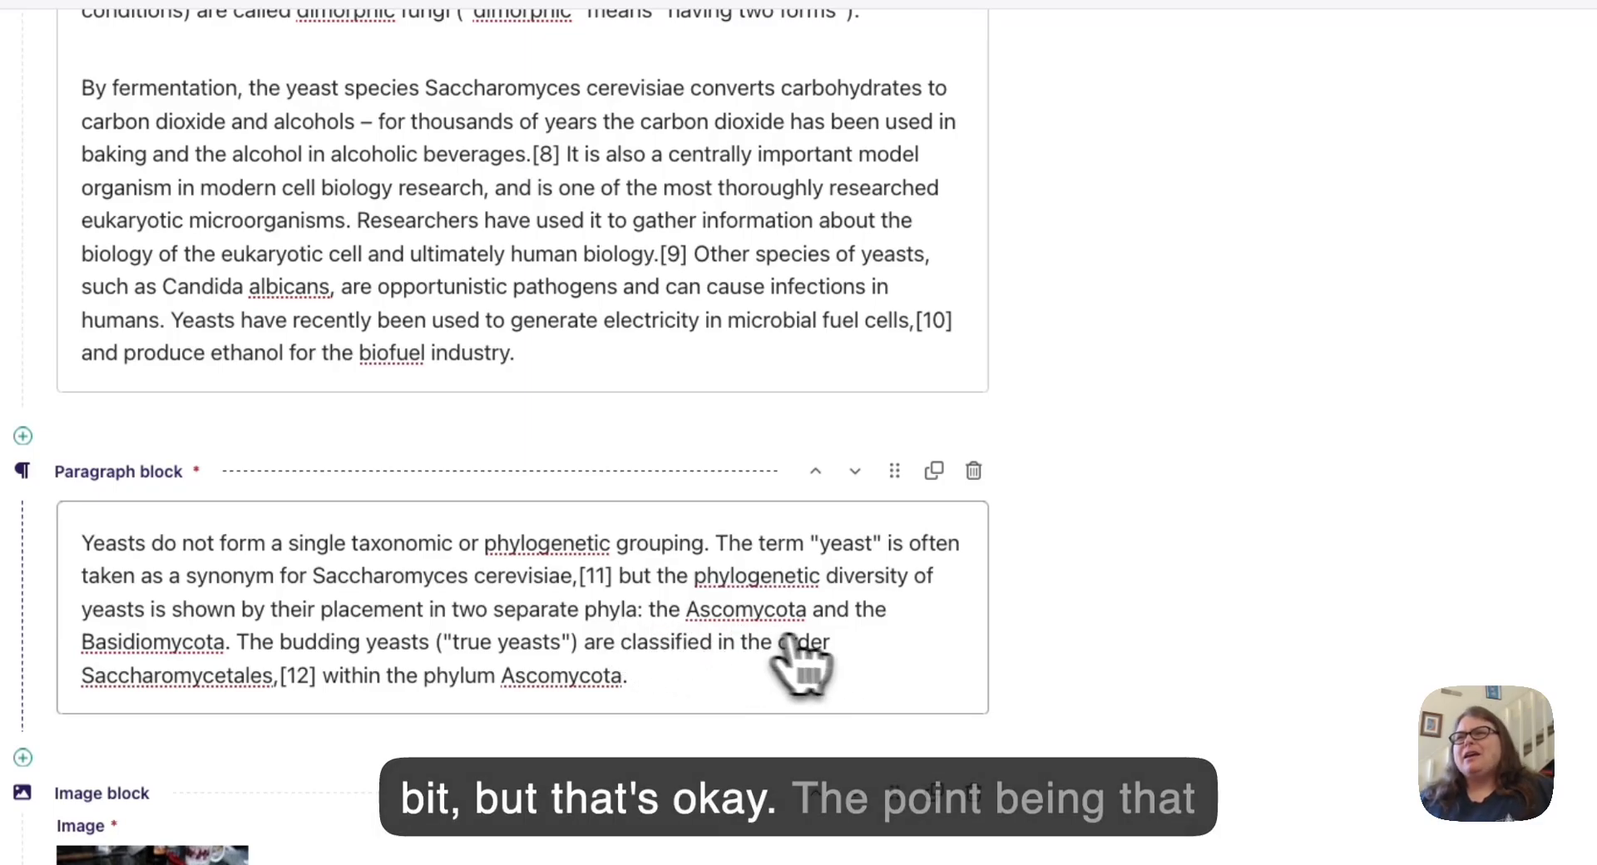
Preview the heading, paragraph, image, block quote and embed block types available for insertion above the Rye Bread image block.
scroll(823, 653, "down", 1)
scroll(848, 657, "down", 3)
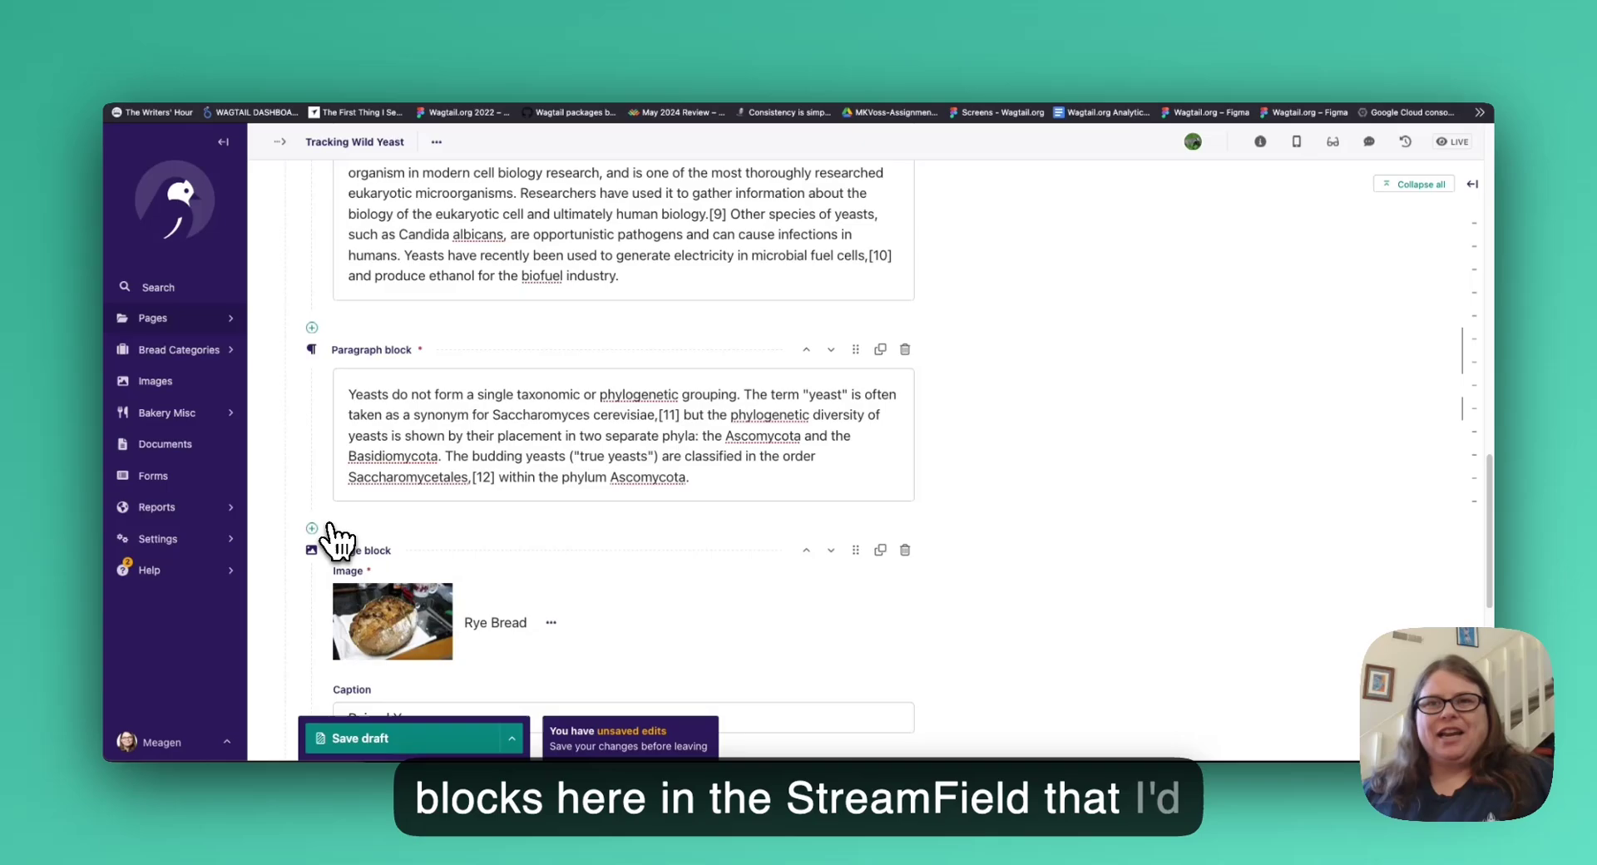
scroll(327, 539, "down", 1)
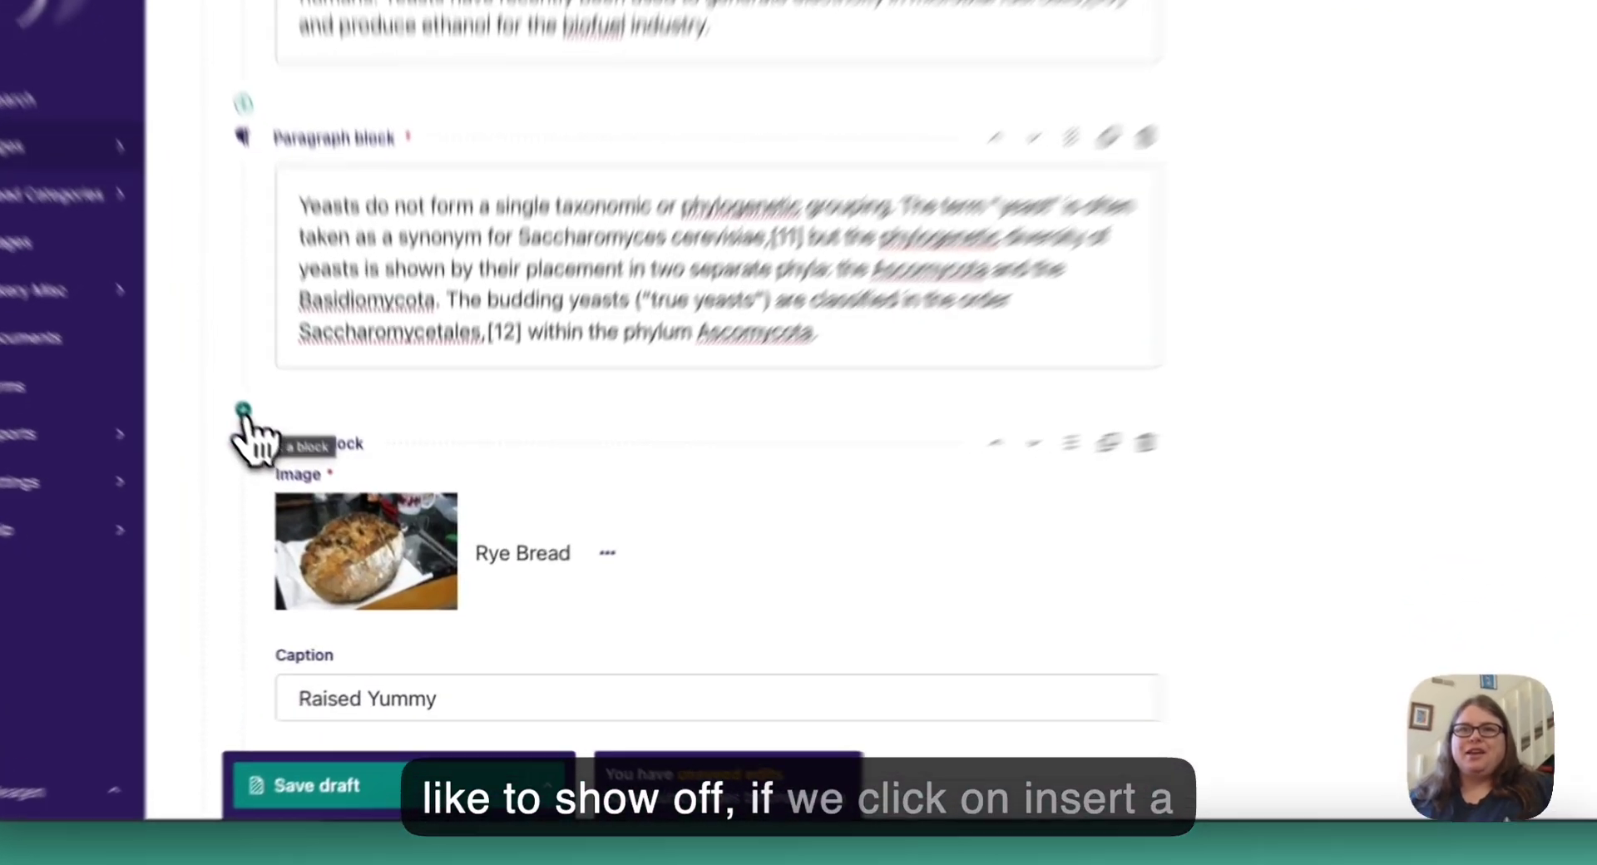
left_click(311, 492)
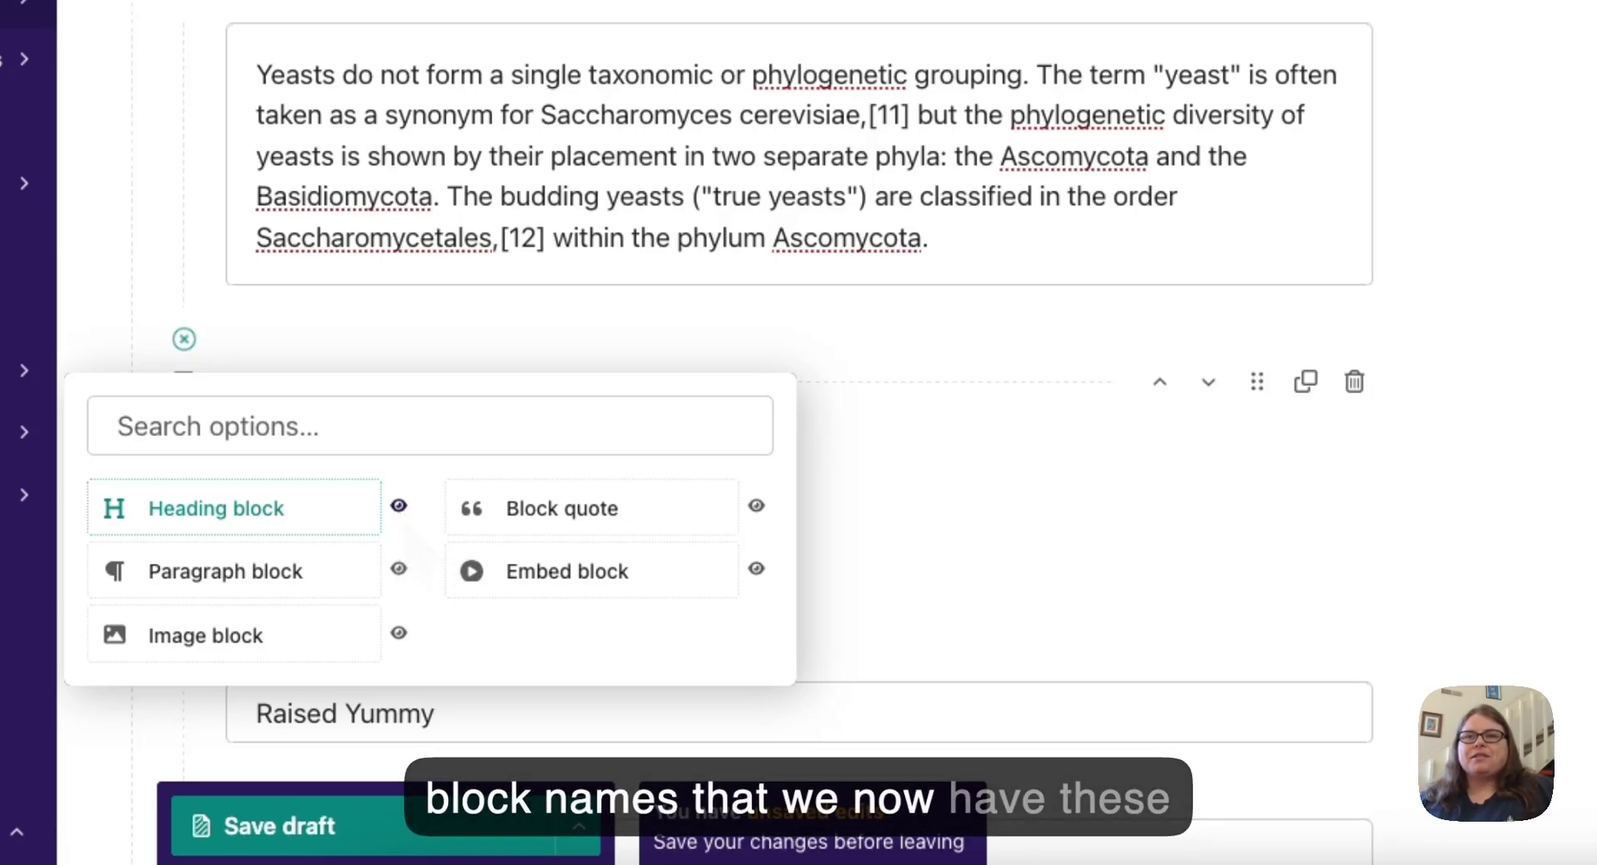
scroll(407, 524, "down", 1)
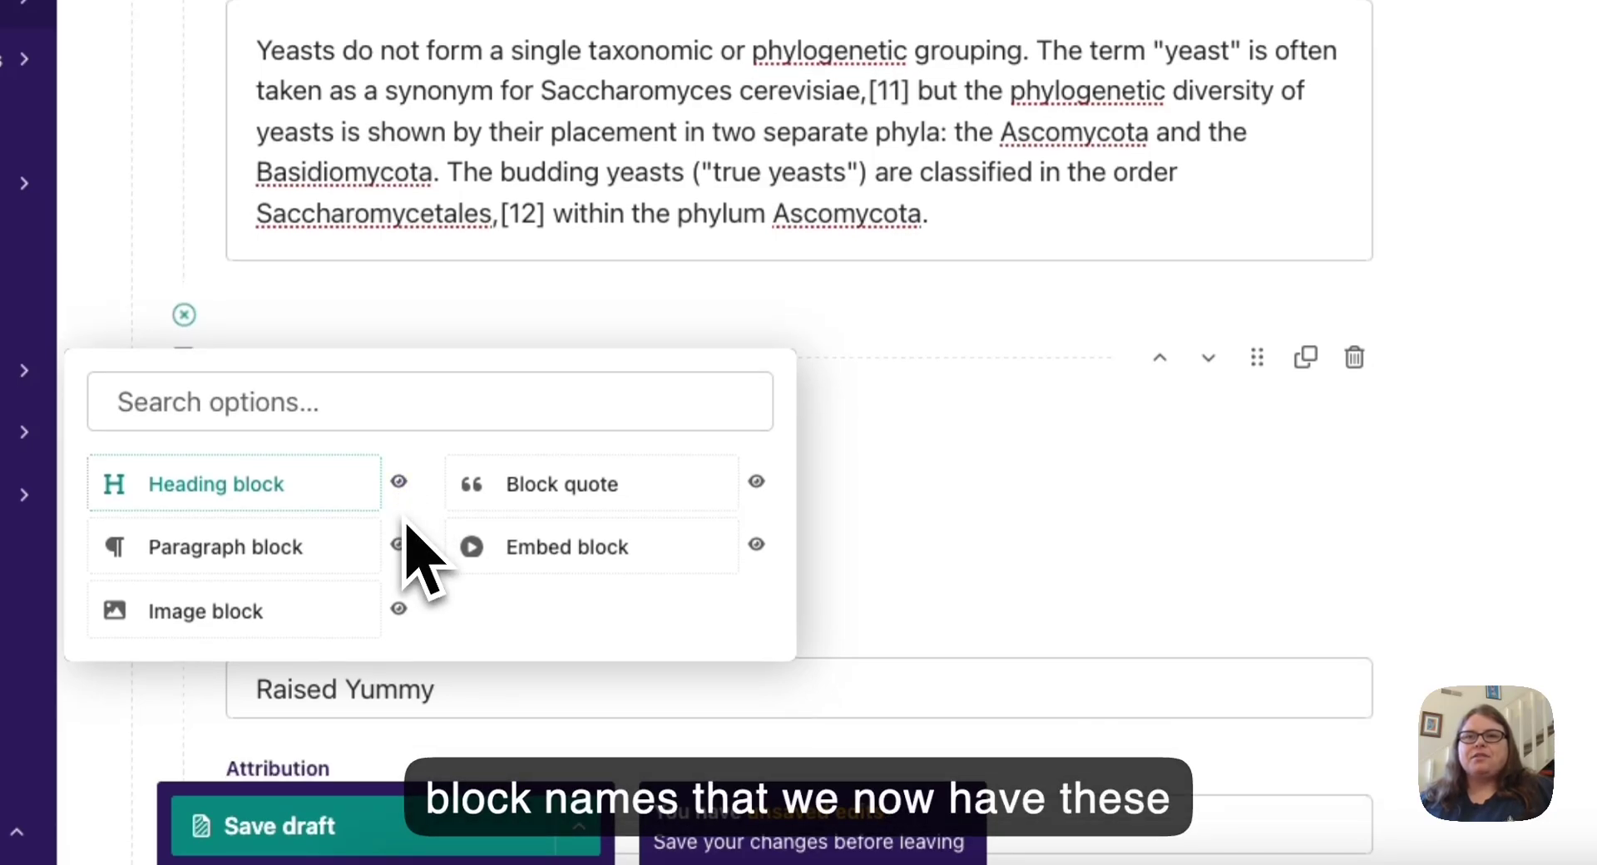
left_click(401, 482)
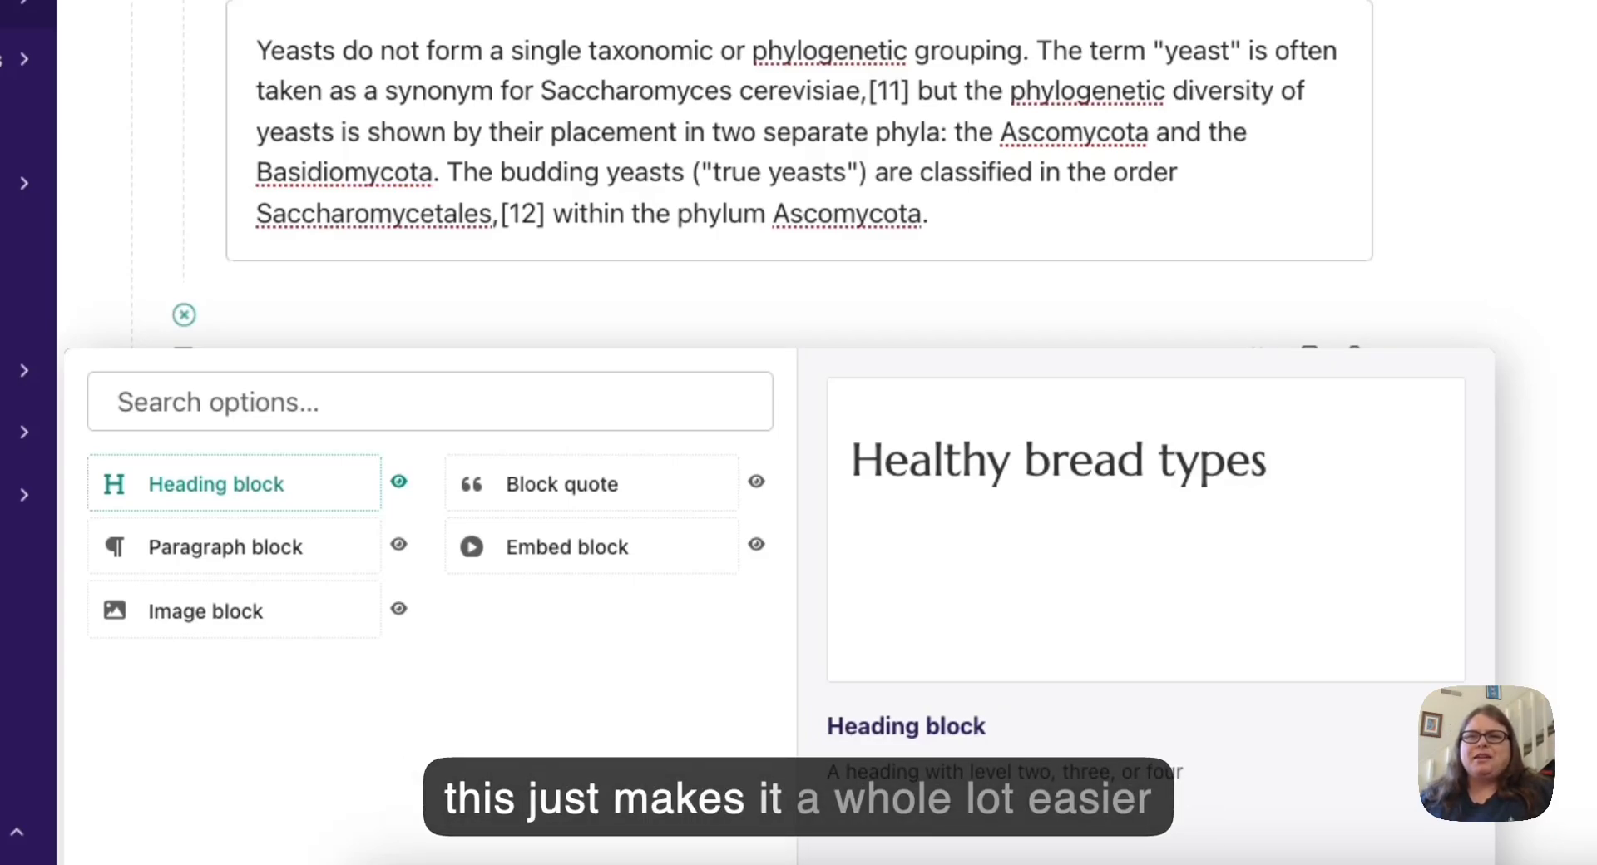
left_click(399, 546)
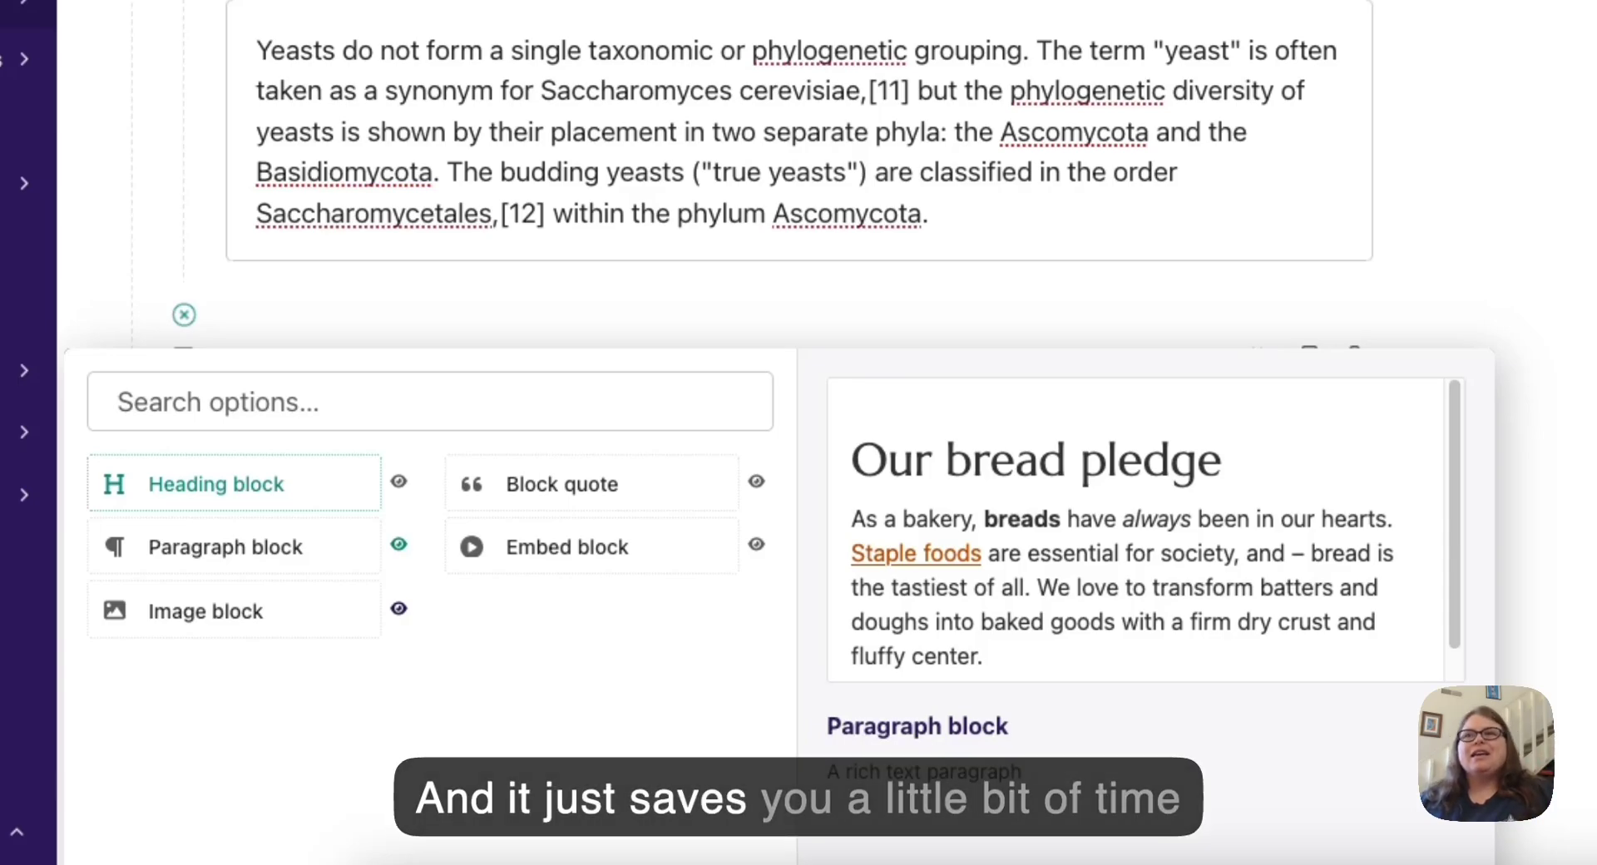
left_click(399, 610)
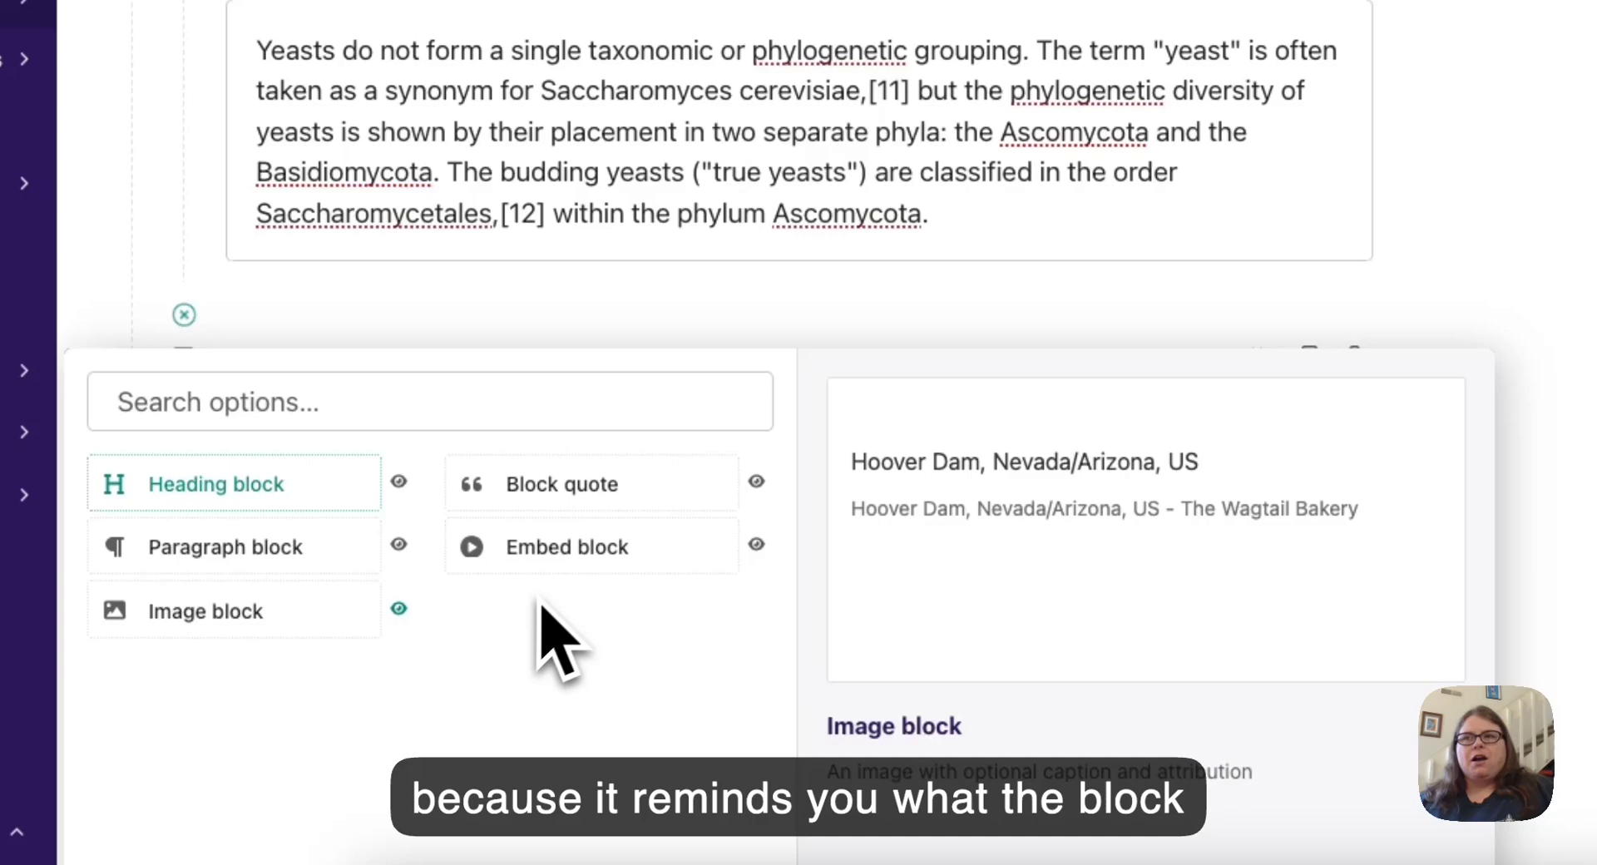
left_click(755, 482)
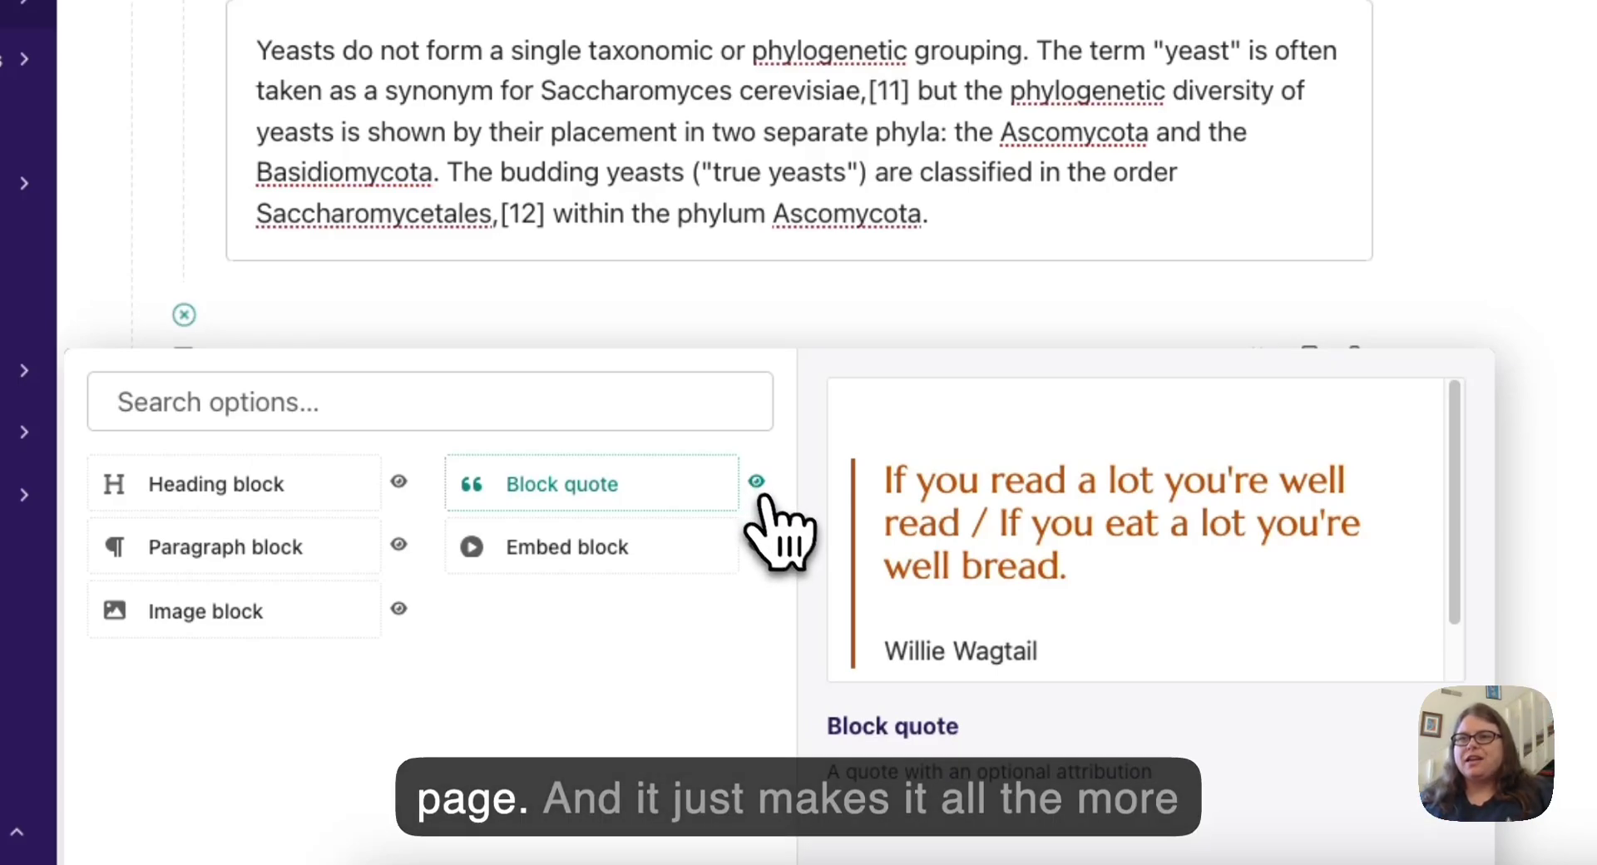
left_click(756, 544)
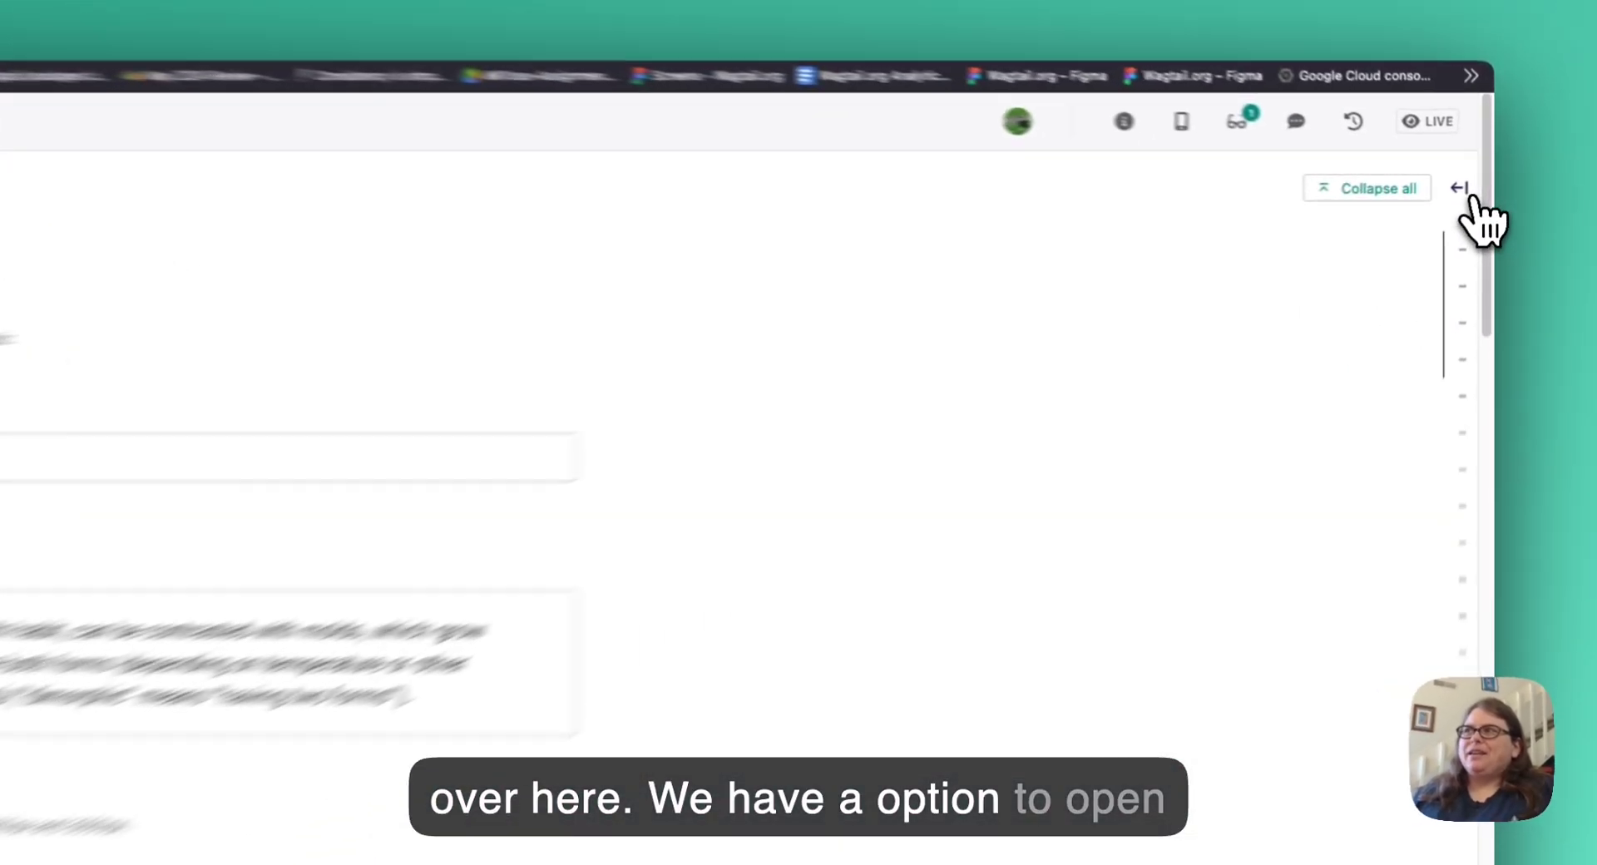
Show and hide the page outline, and collapse and re-expand all content sections of the page.
left_click(1473, 184)
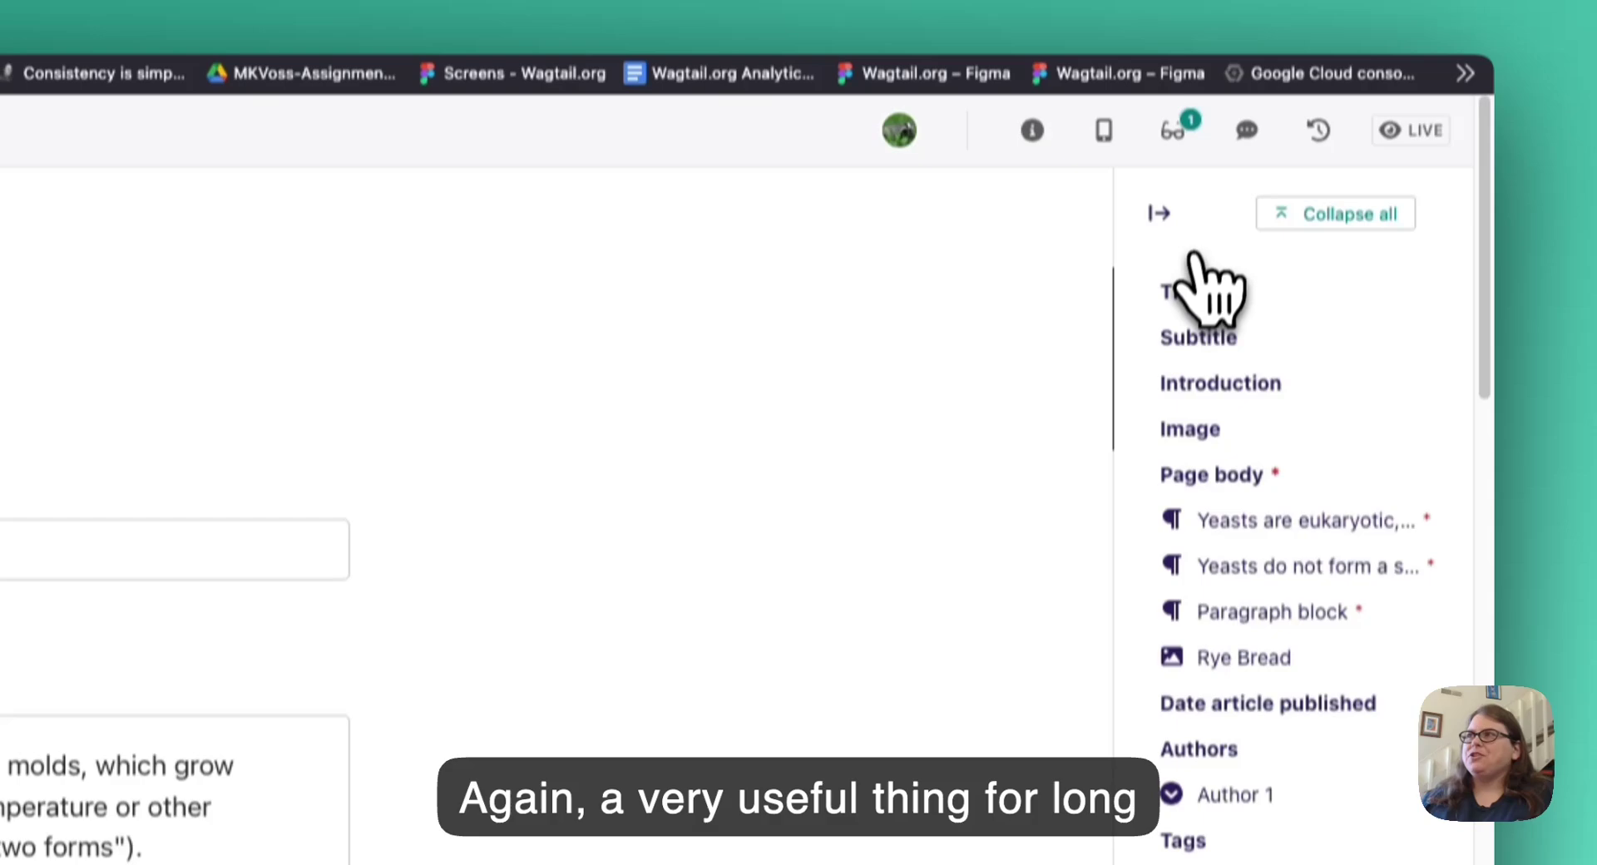
left_click(1161, 151)
left_click(1286, 268)
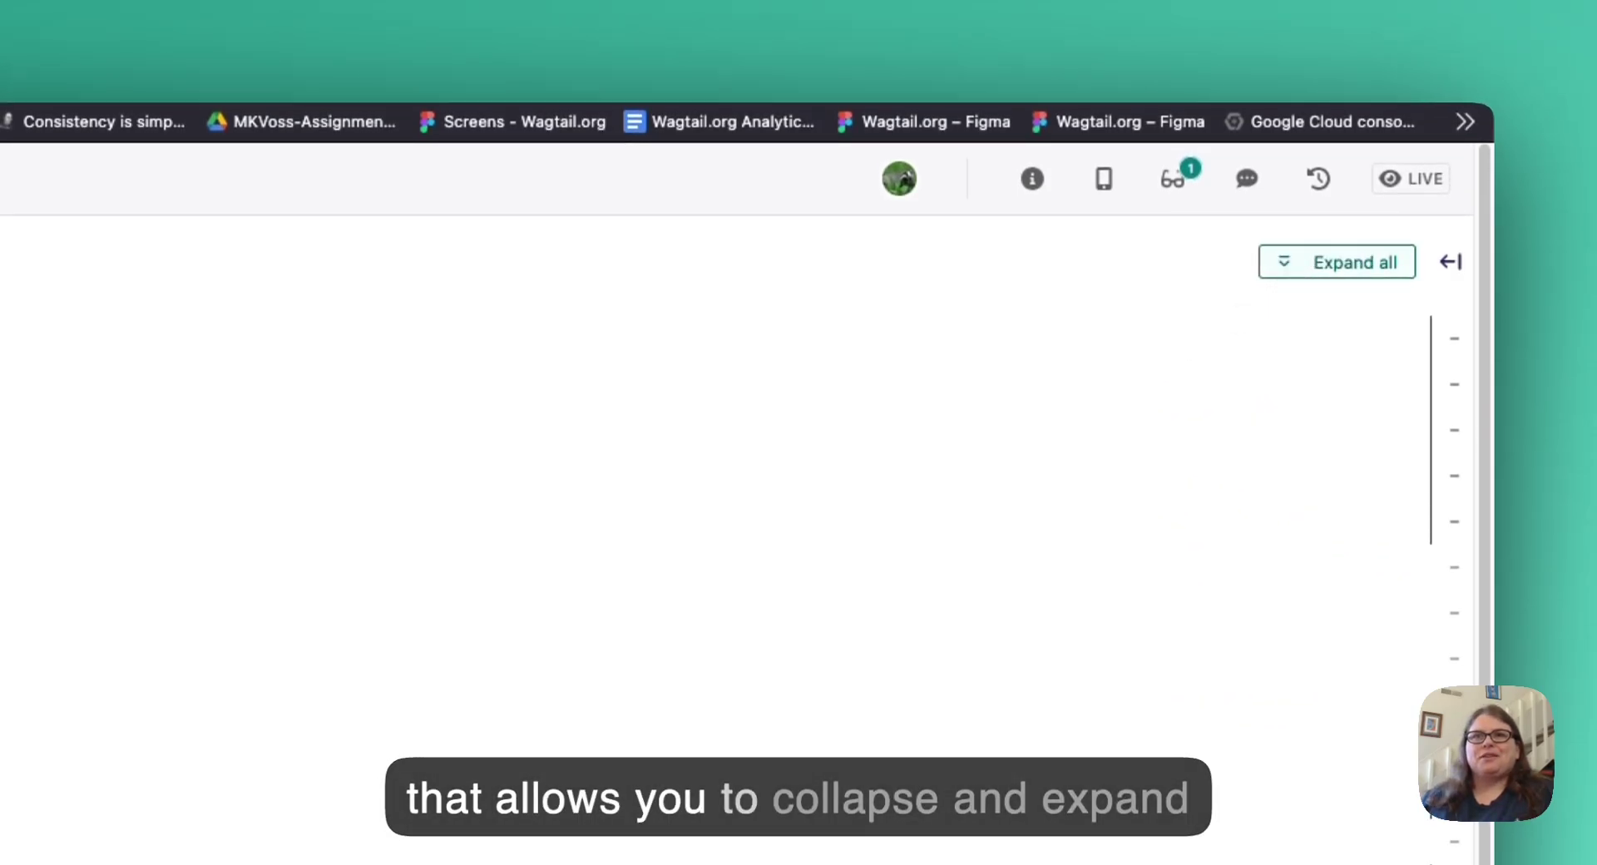
left_click(1298, 262)
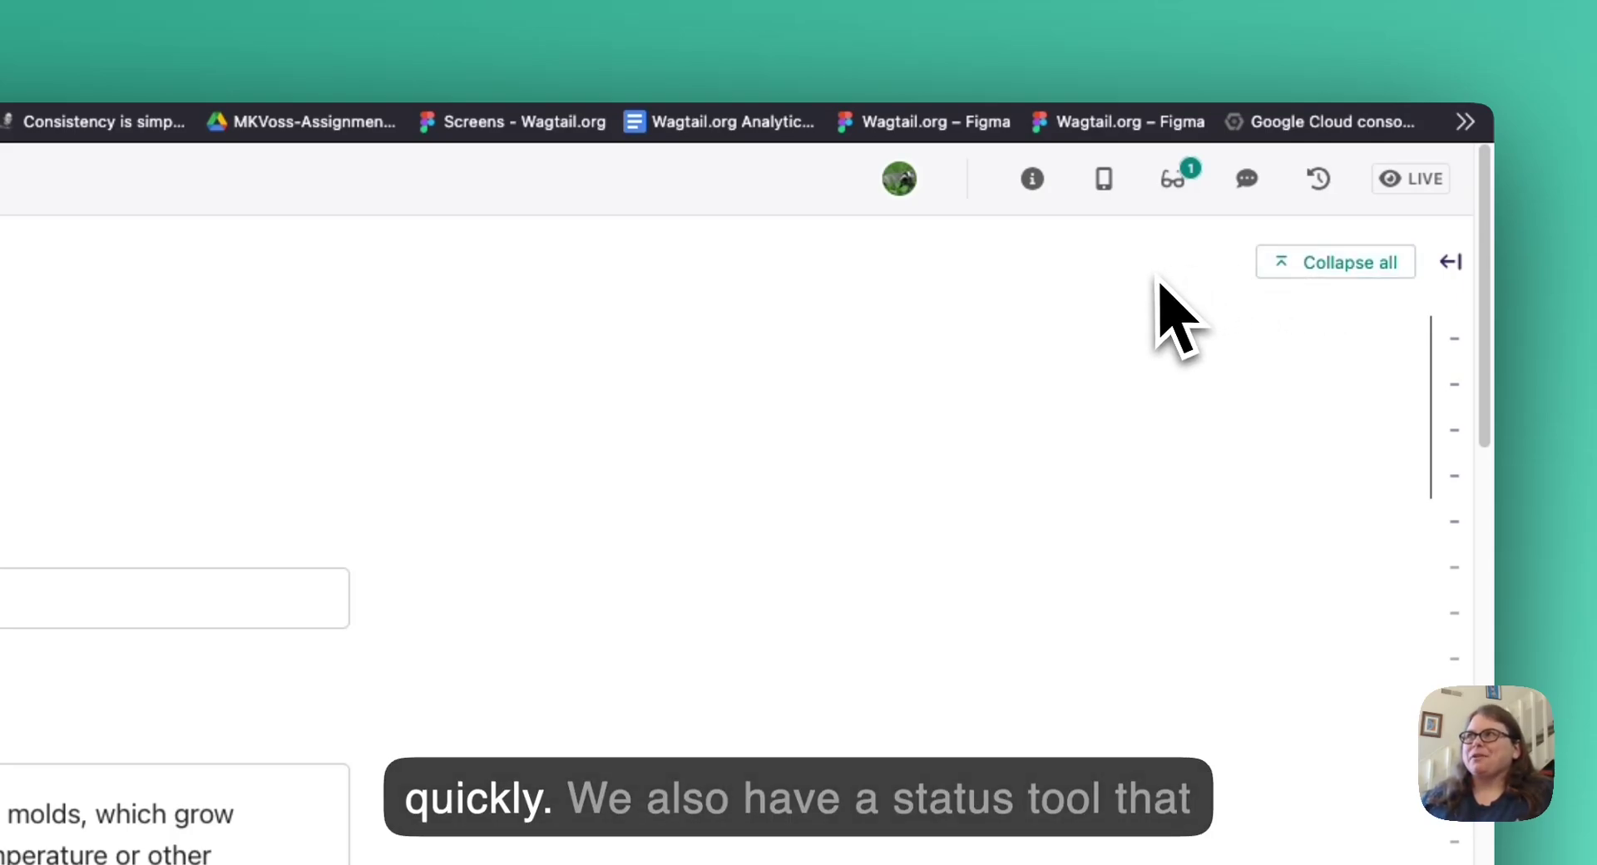
Examine the page's status and schedule details, its desktop preview, and its content checks, closing each view again.
left_click(1040, 200)
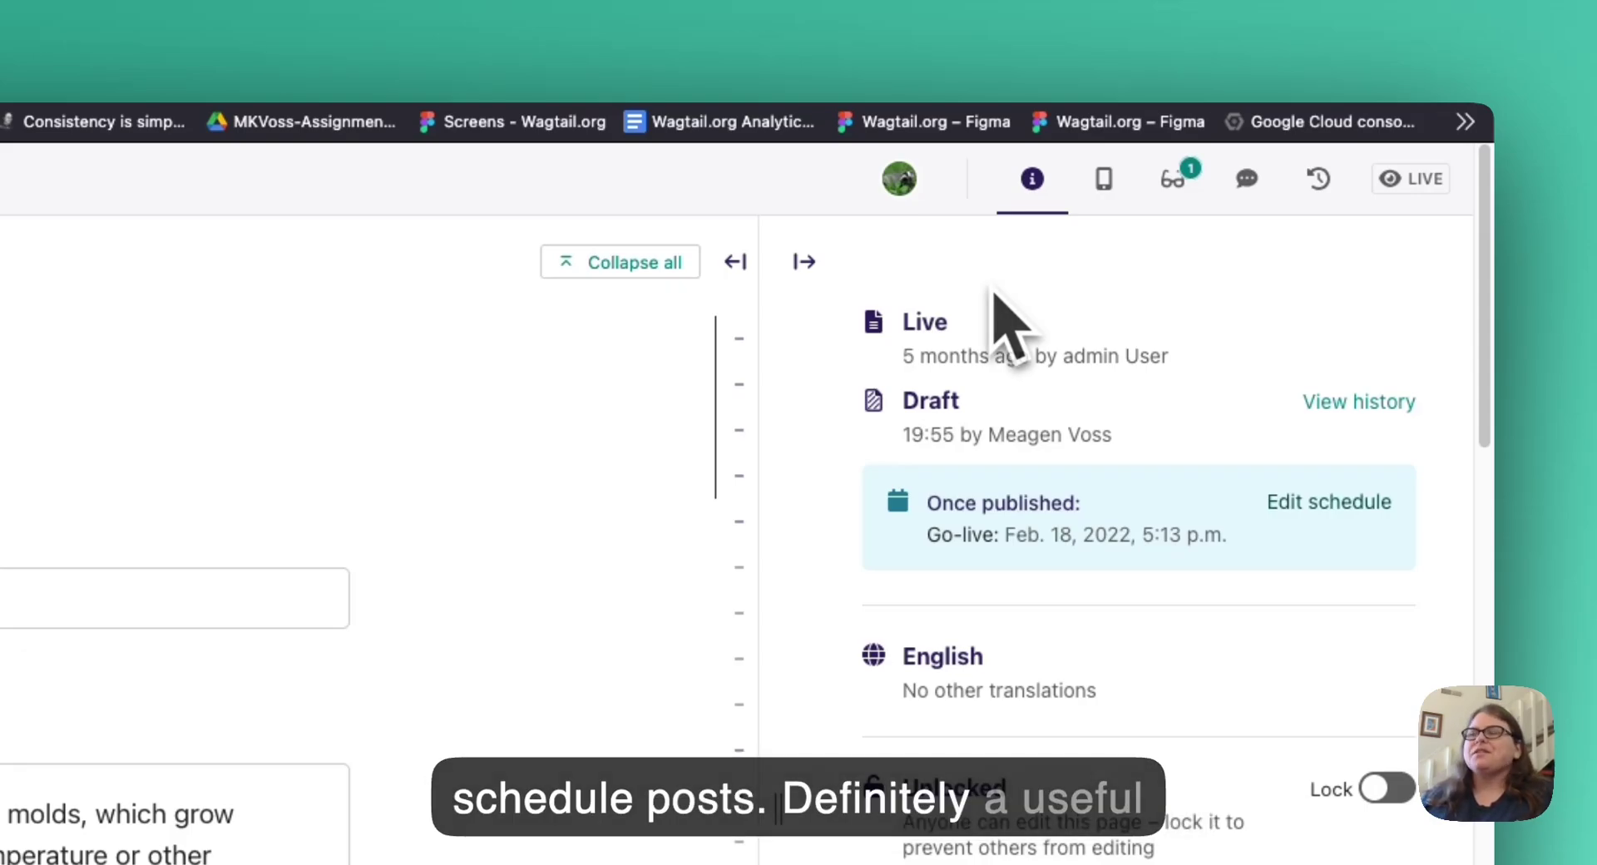
left_click(1052, 187)
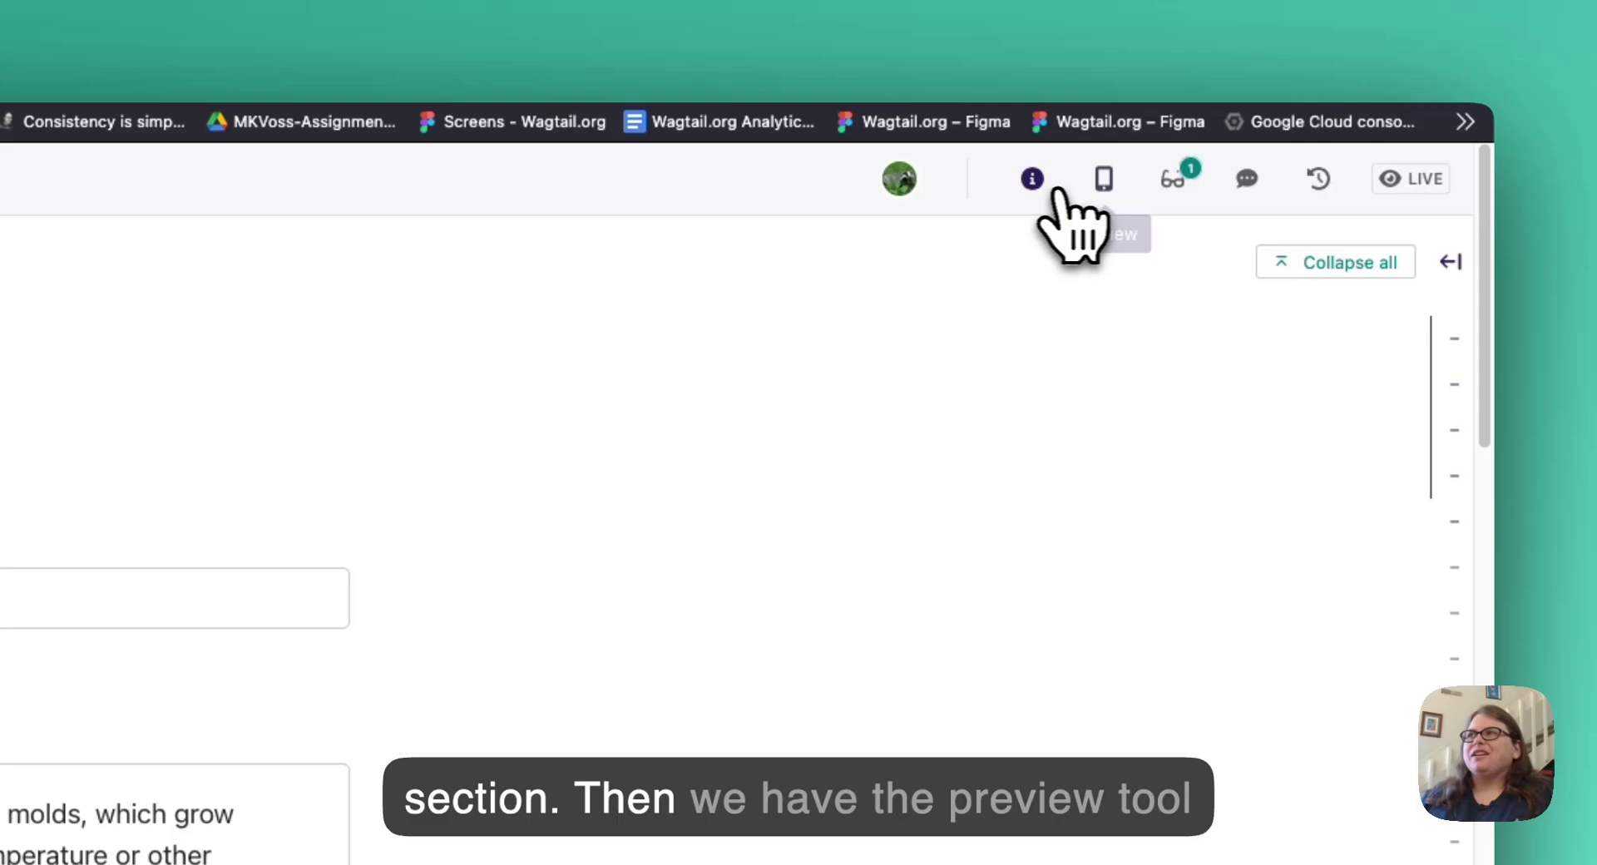
left_click(1102, 188)
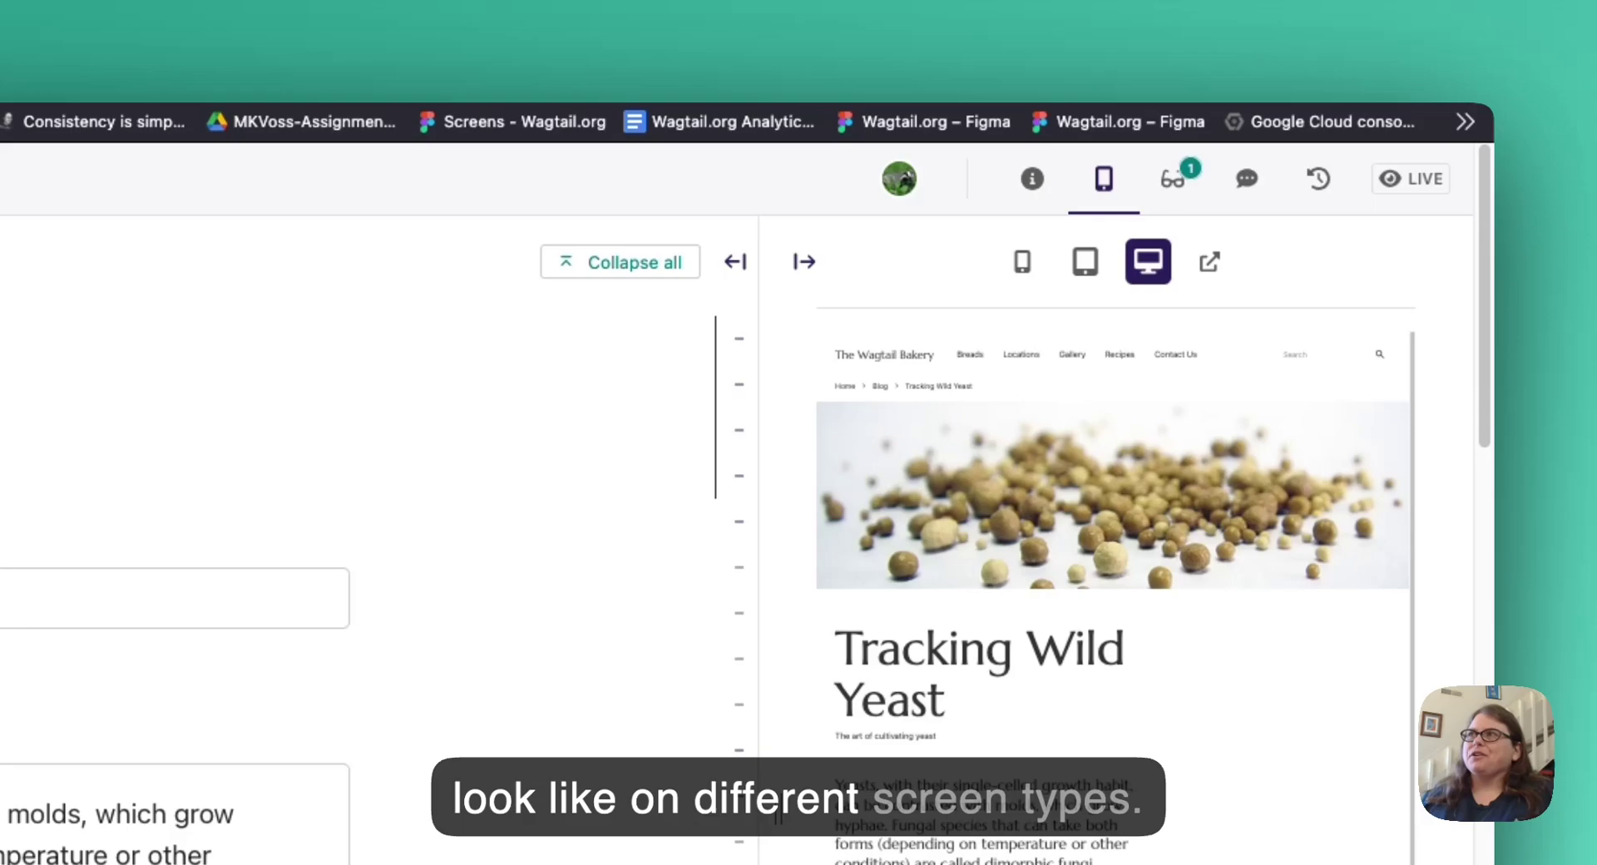
left_click(1104, 181)
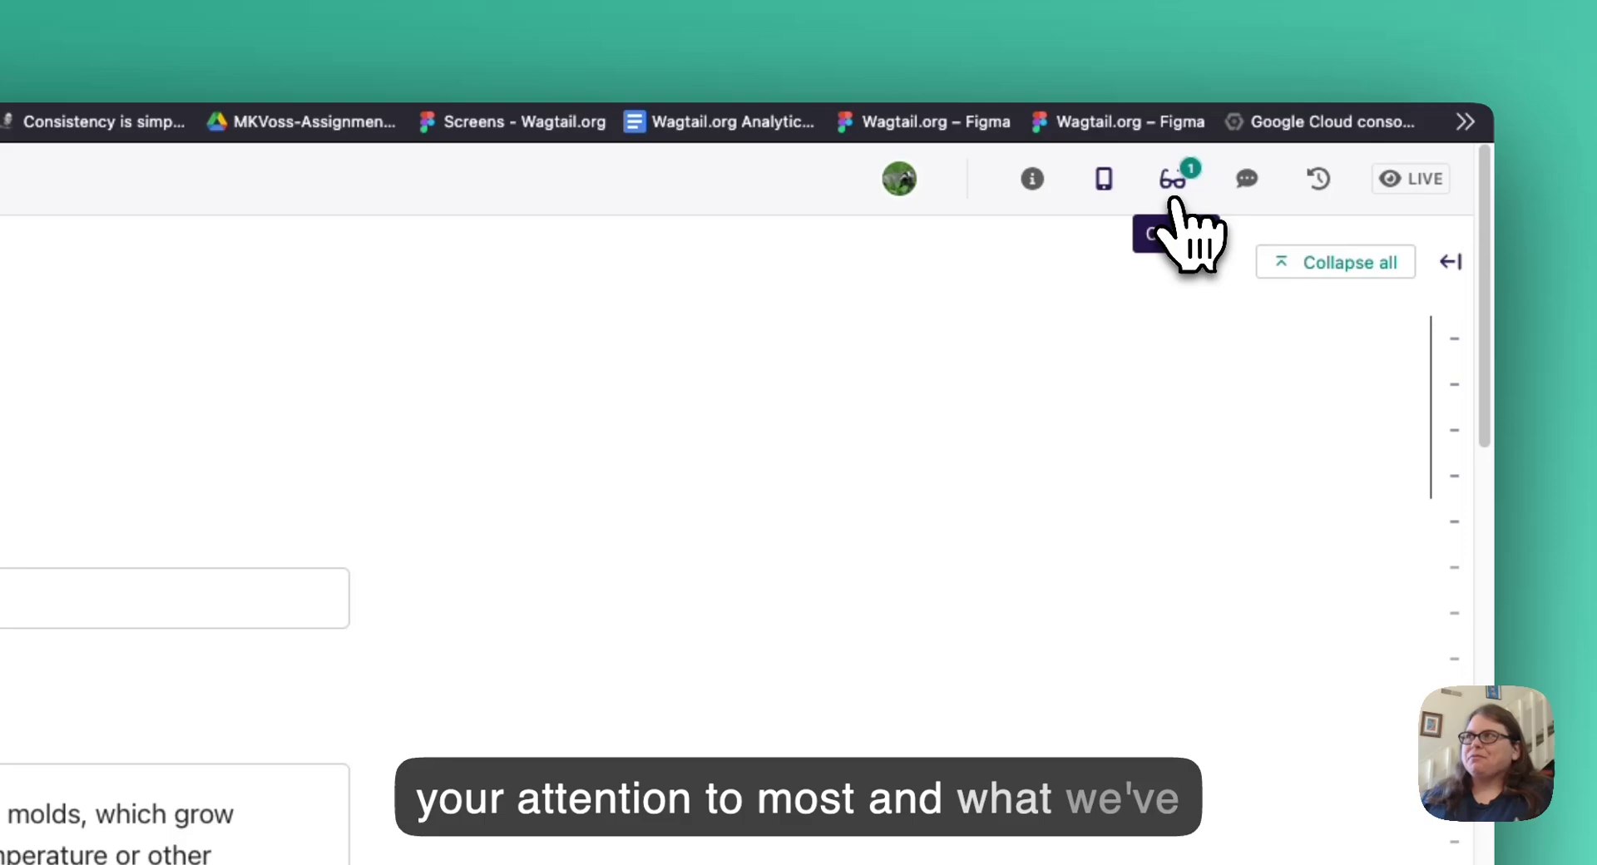
left_click(1174, 208)
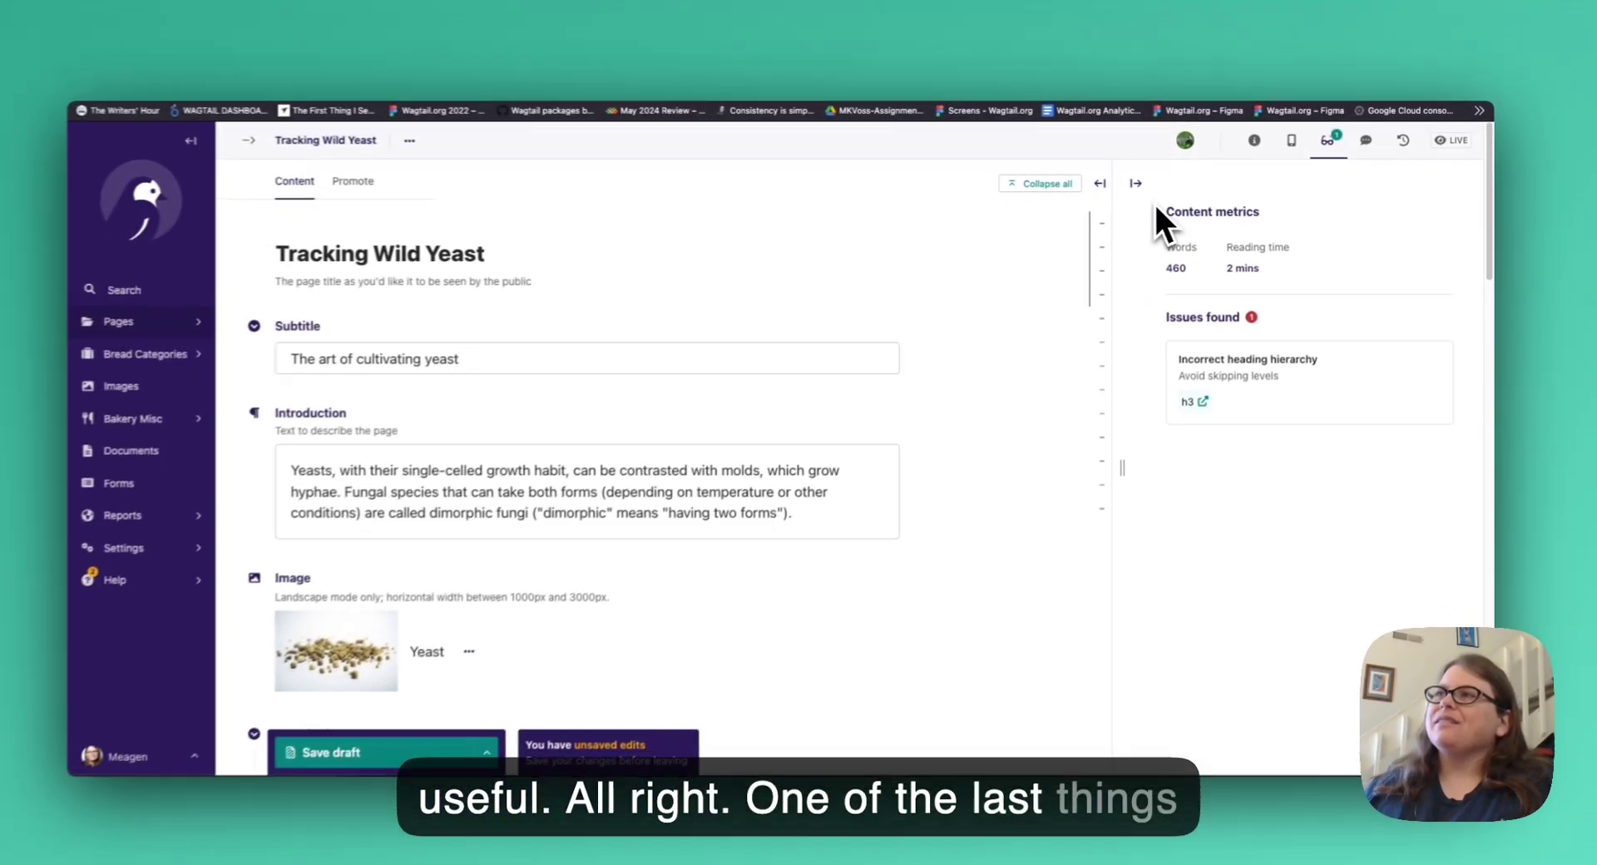
left_click(1136, 183)
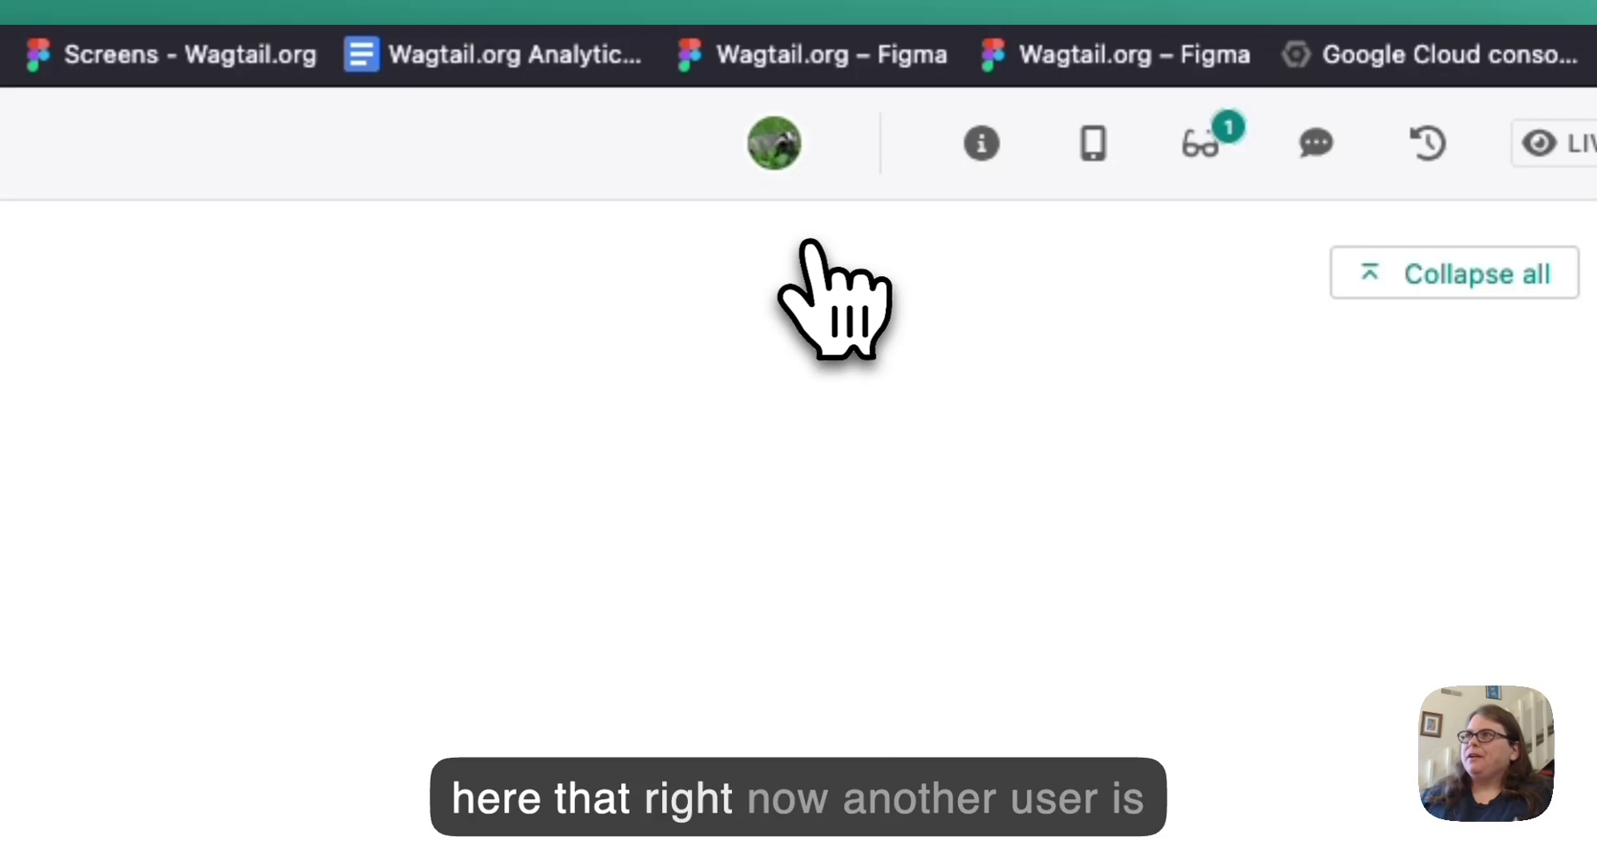
Check the other editor's activity indicator and refresh the page to load their newly saved version, discarding unsaved changes.
mouse_move(1200, 151)
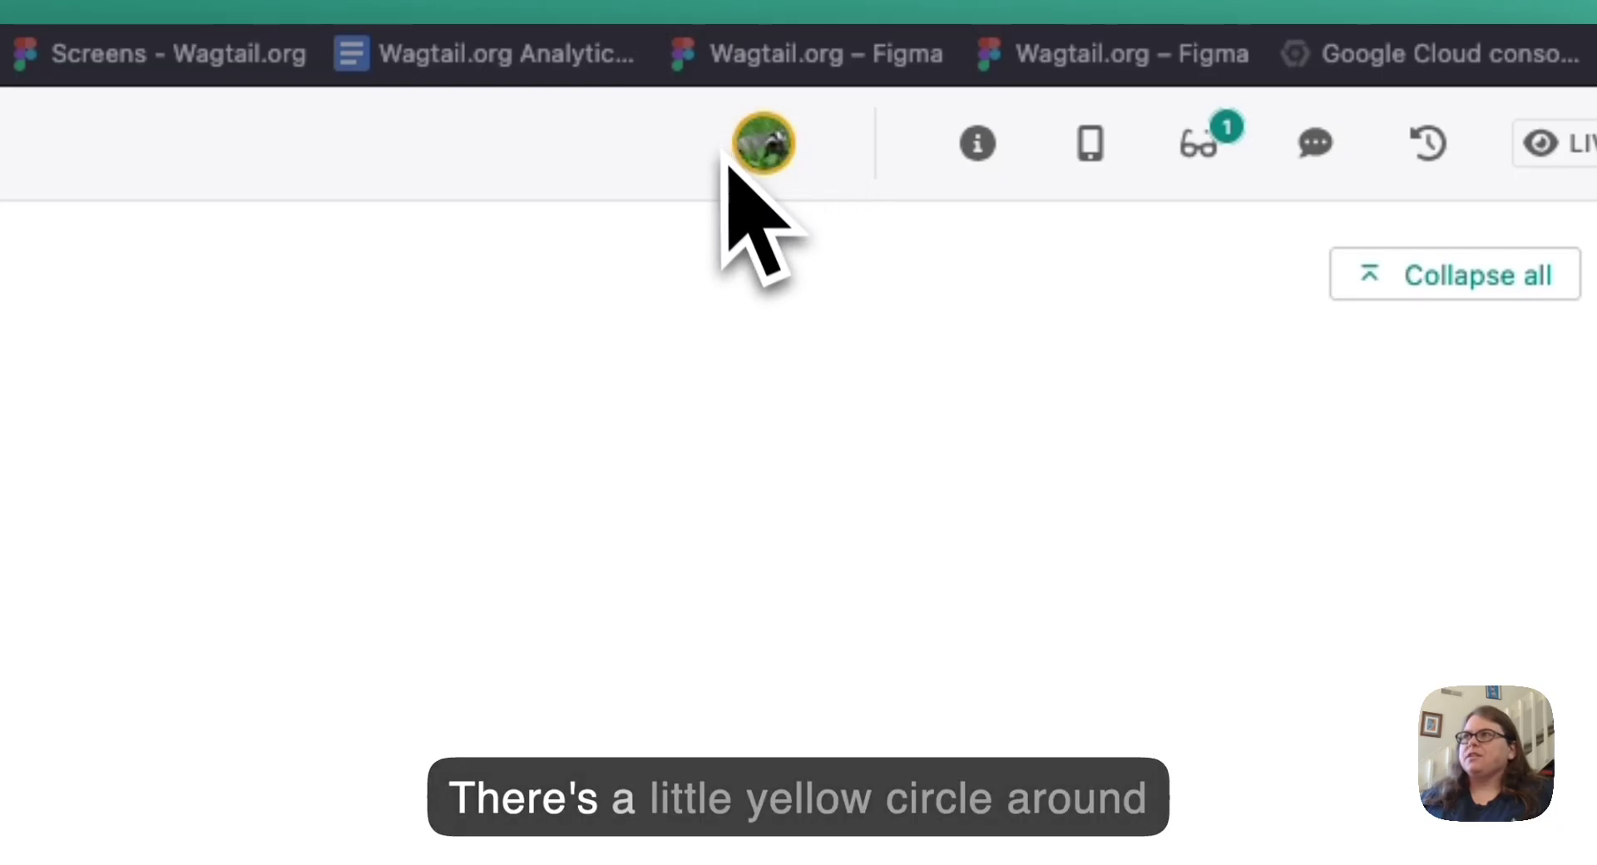
left_click(763, 146)
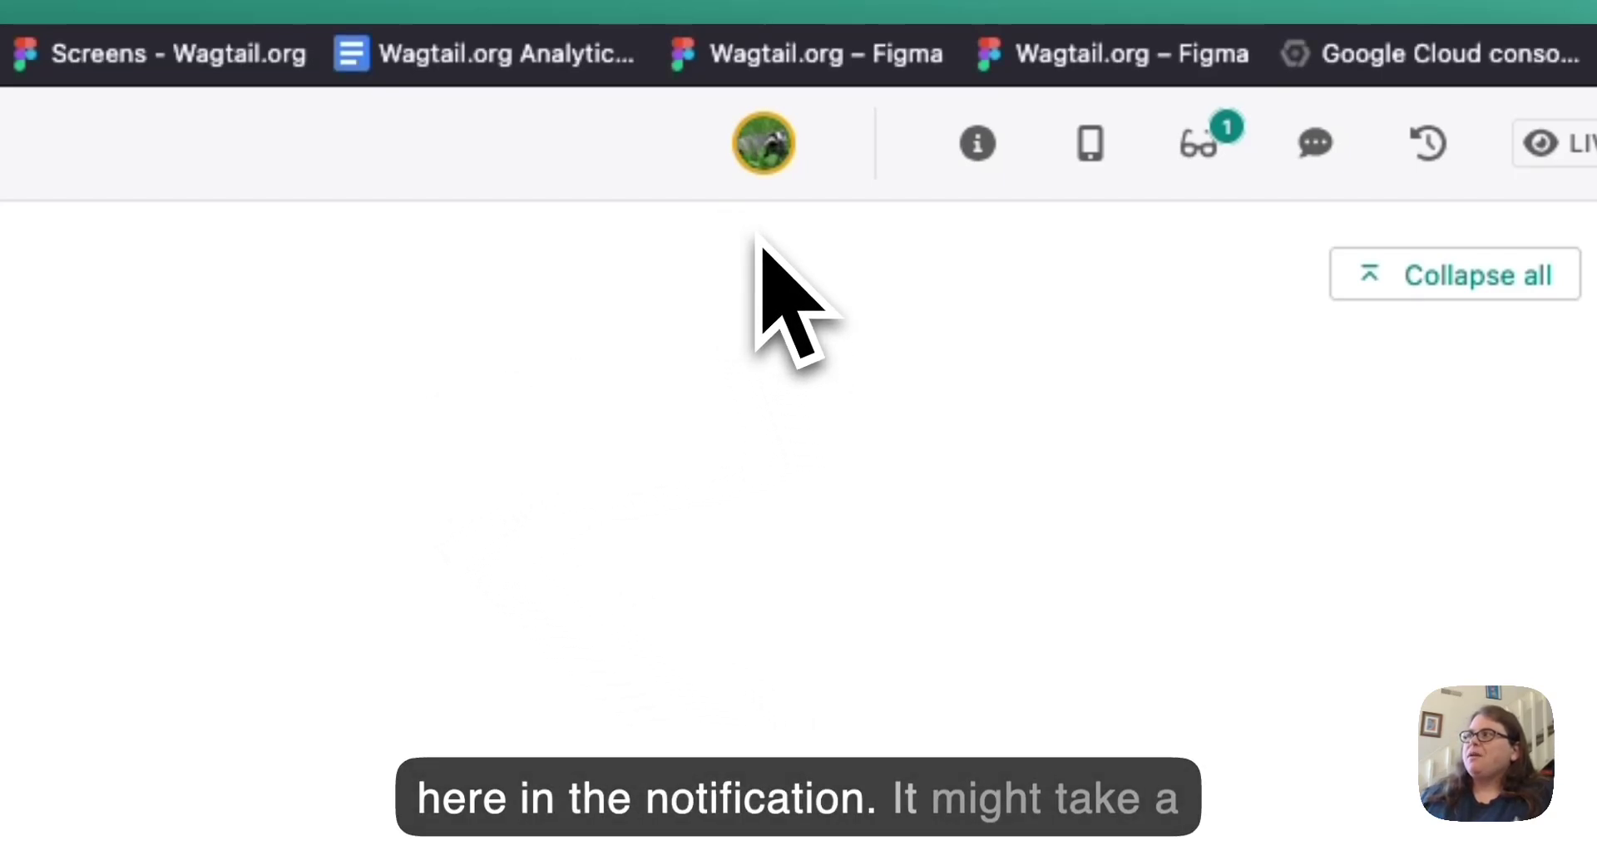
mouse_move(763, 170)
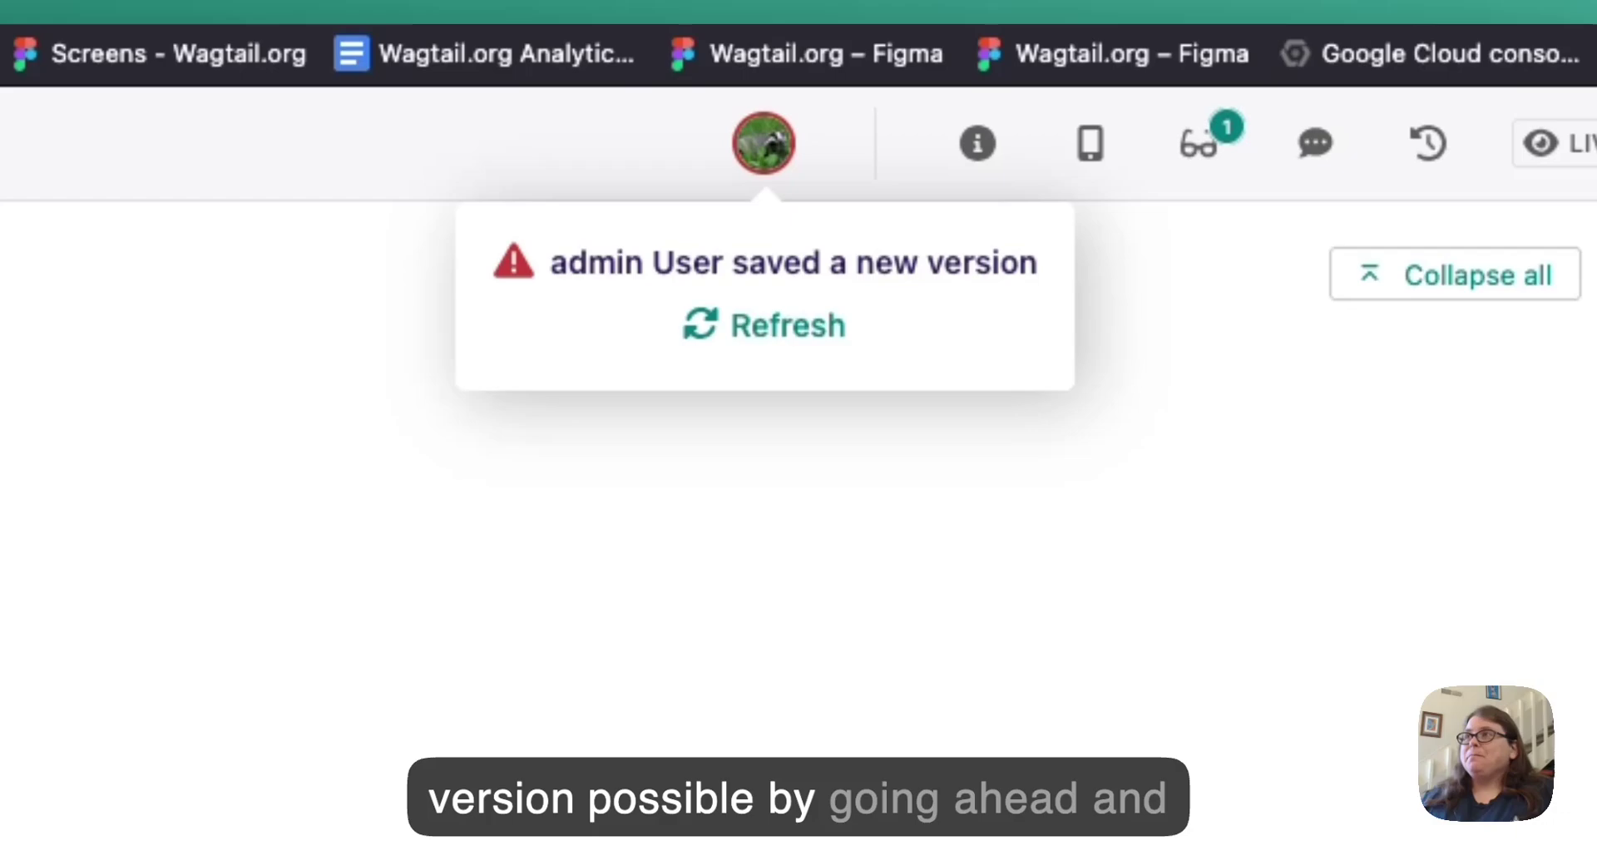
left_click(795, 325)
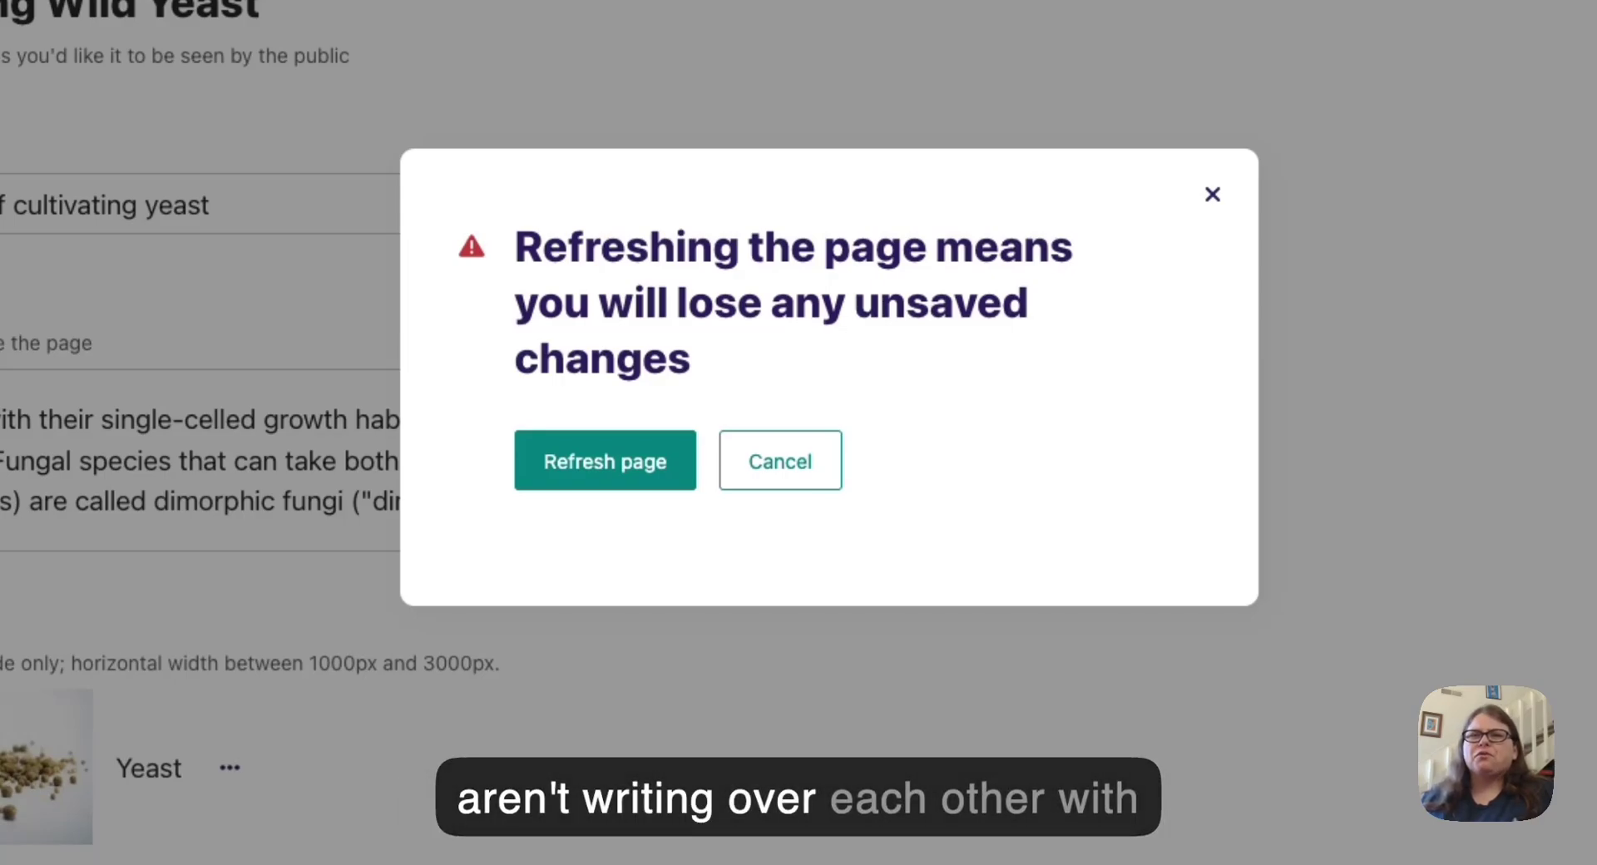
left_click(663, 463)
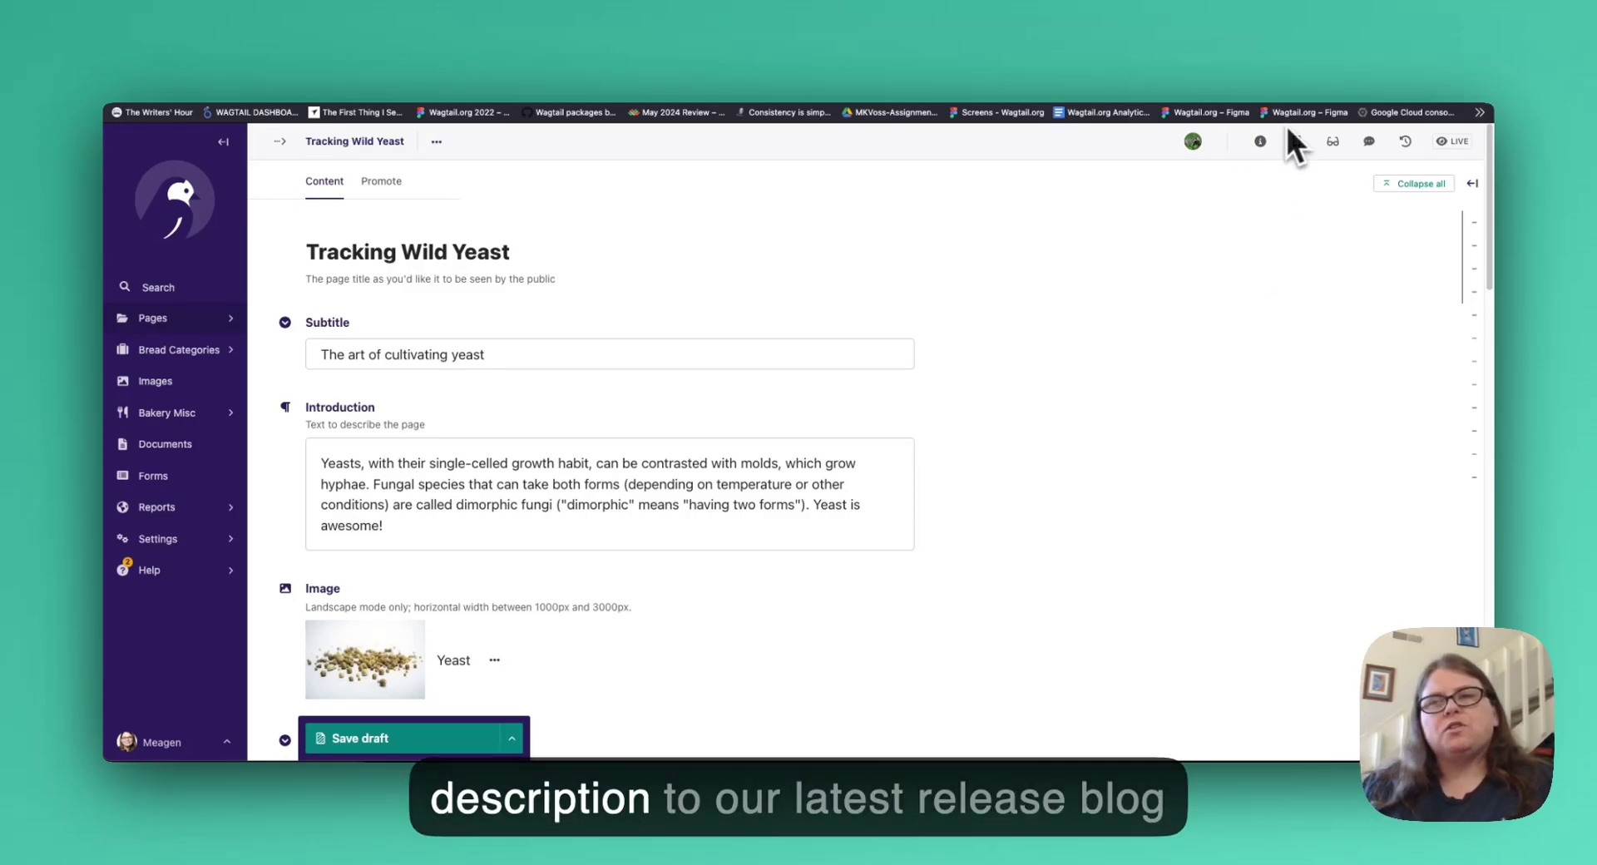
Switch to the Wagtail 6.4 announcement blog post and on to the Wagtail 6.4 release notes in the documentation.
key("ctrl+Tab")
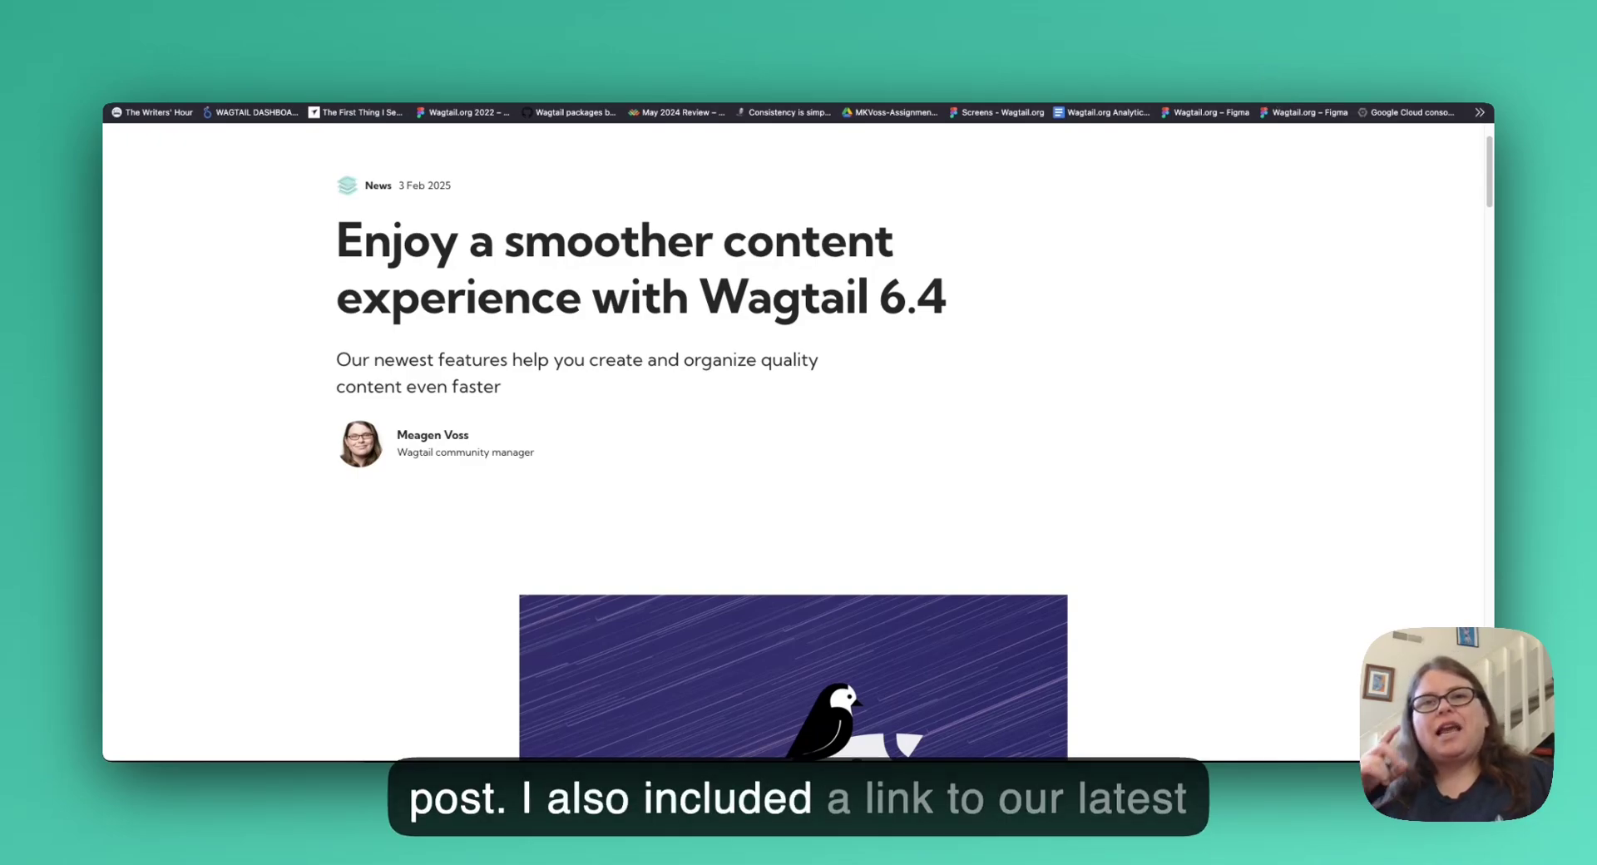
key("ctrl+Tab")
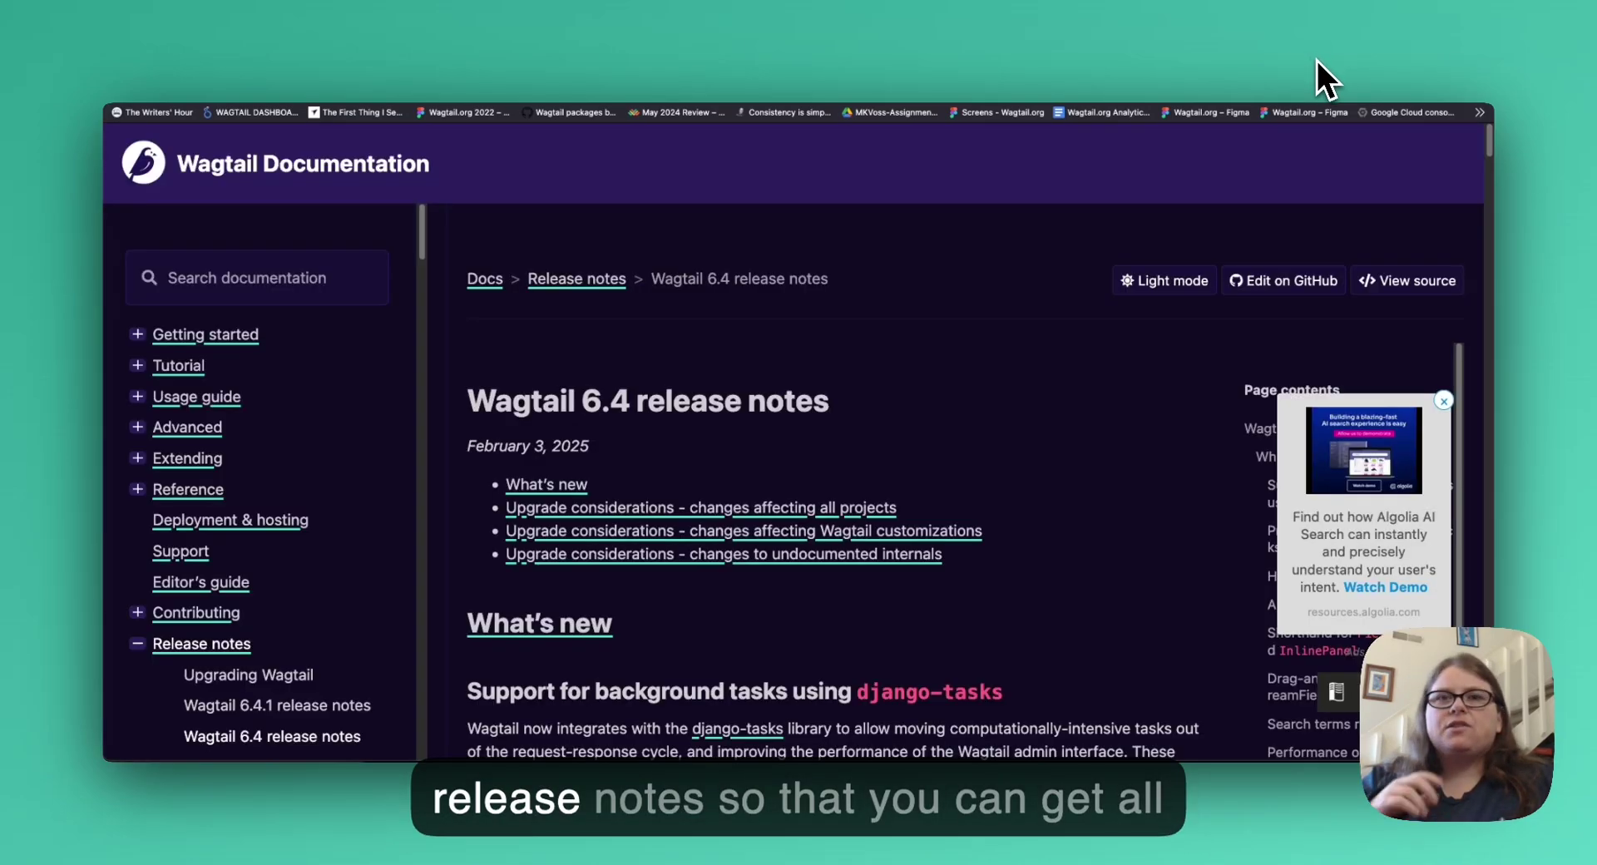